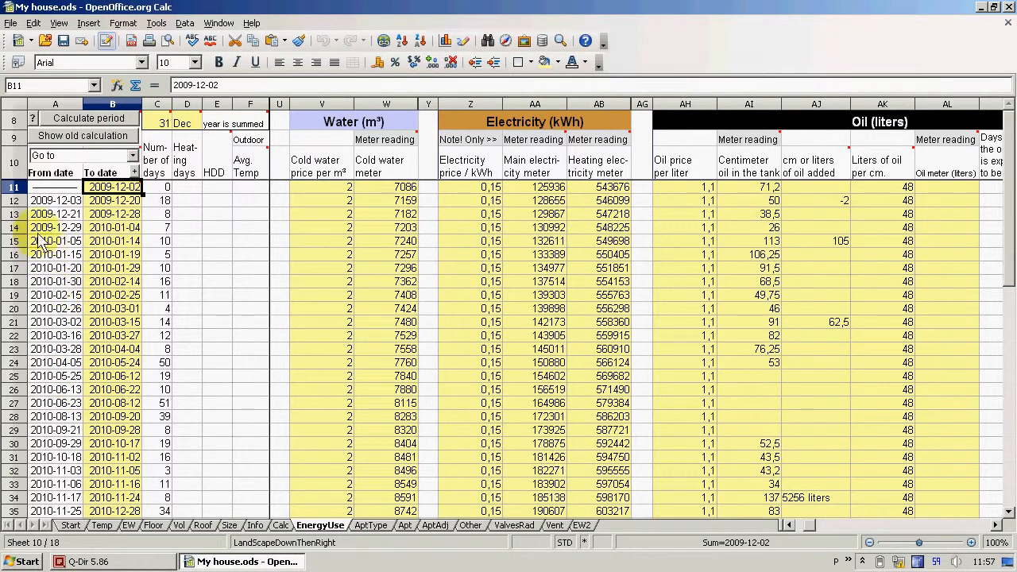
Examine the first measurement period in row 12 and the electricity meter settings on the Info sheet
click(15, 201)
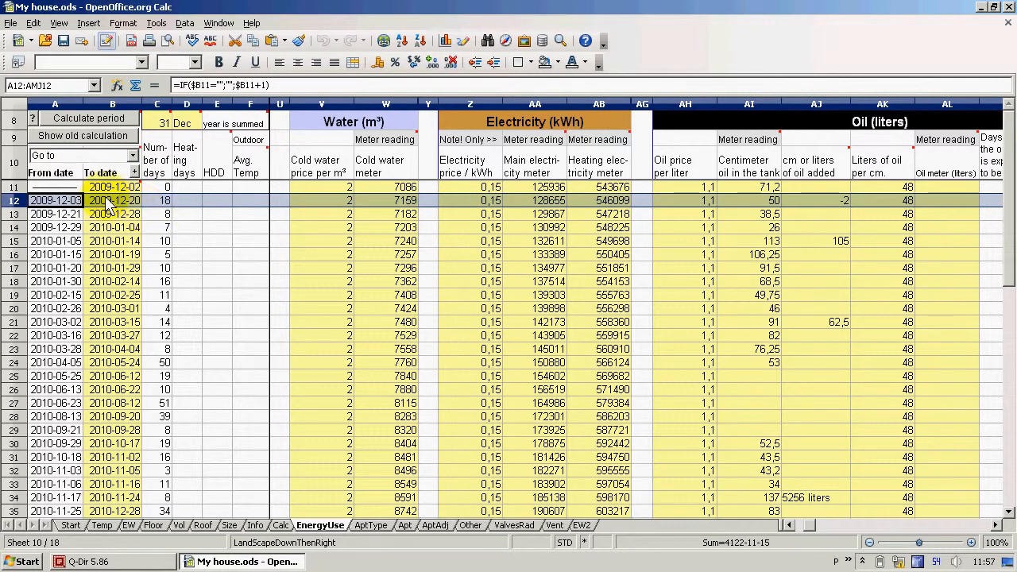
click(59, 216)
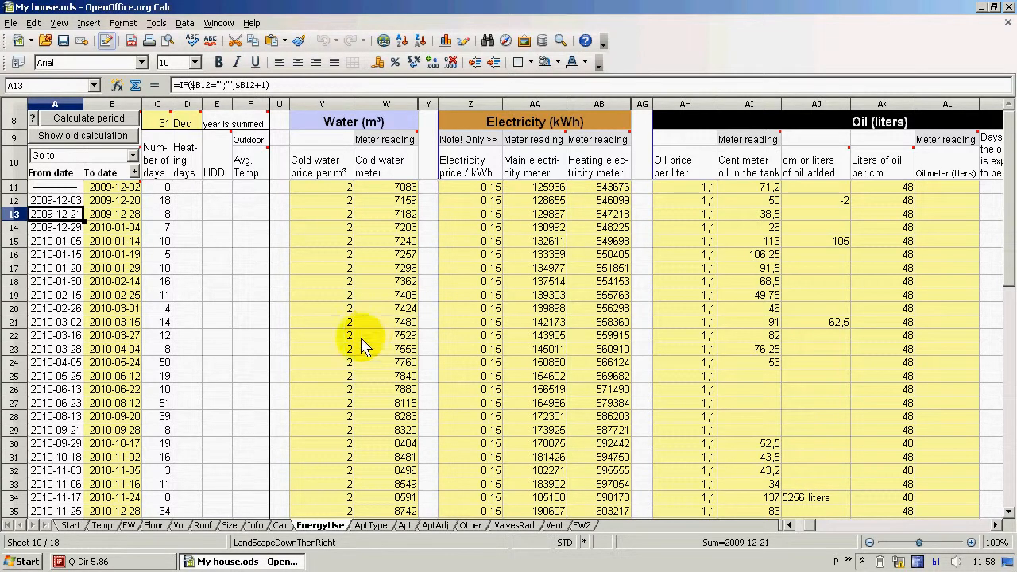
click(254, 526)
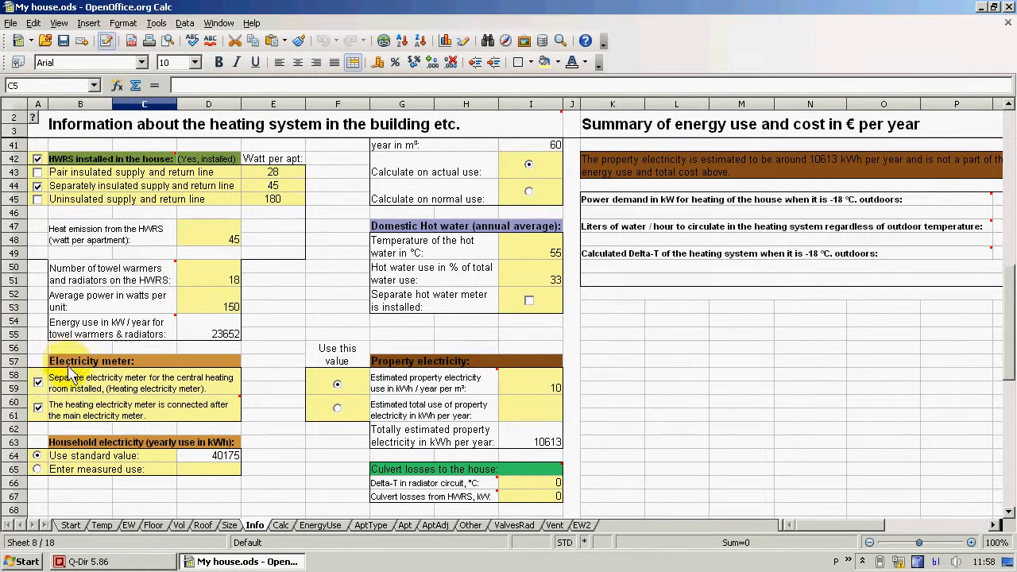
mouse_move(60, 416)
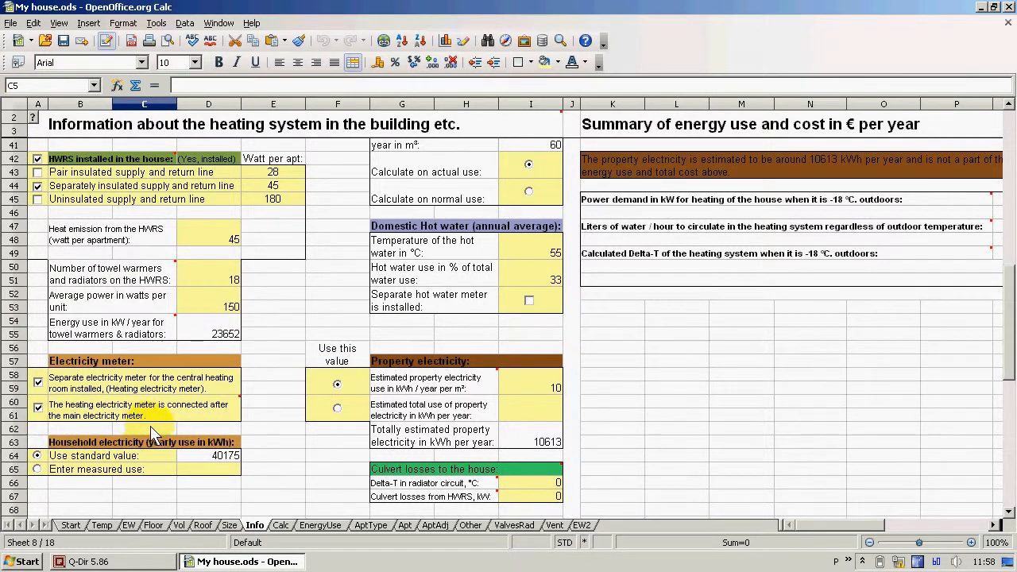
Calculate the row 12 period on the EnergyUse sheet, using the existing temperature file without importing source files
click(321, 526)
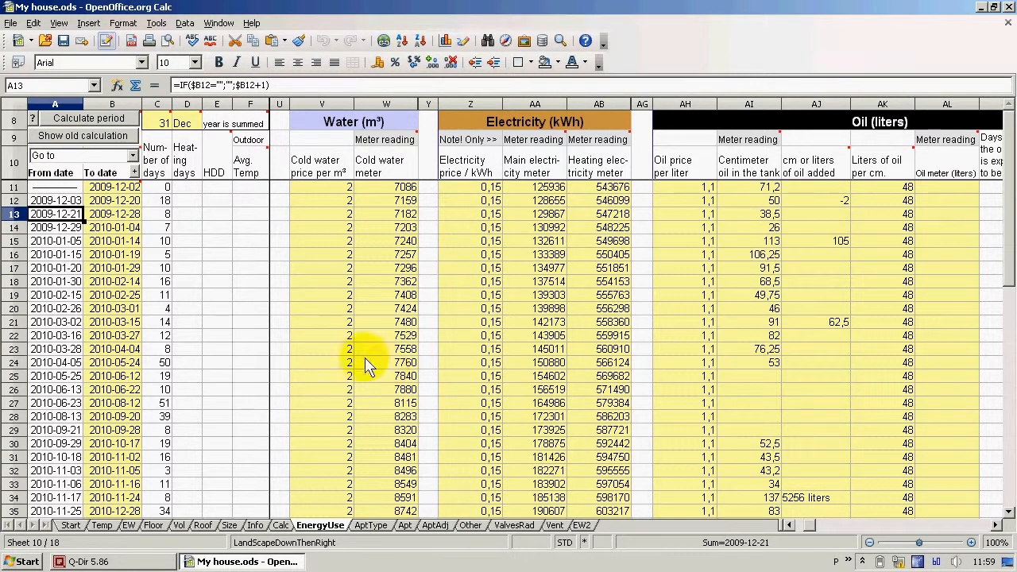
click(114, 203)
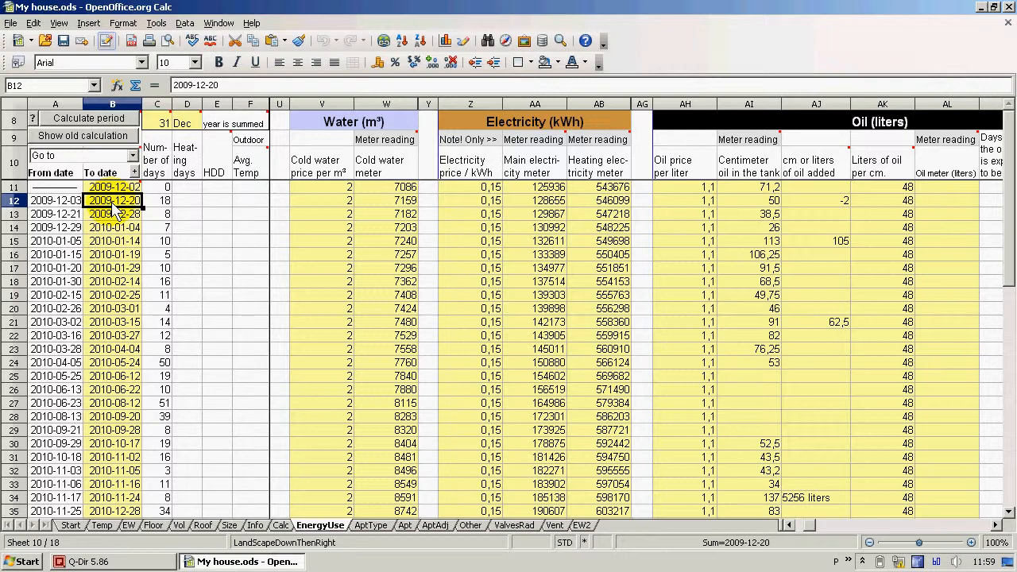
click(92, 124)
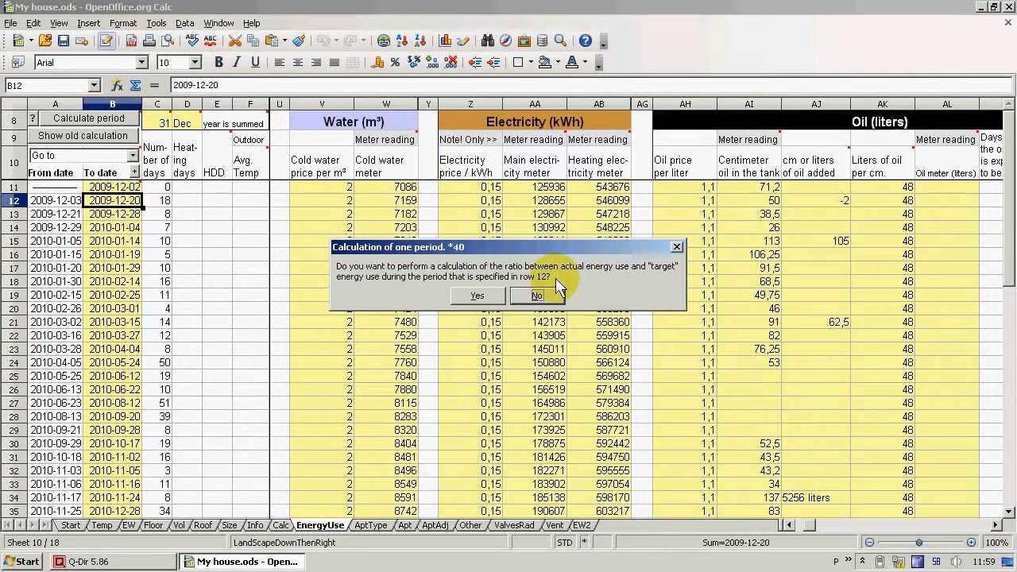
click(476, 296)
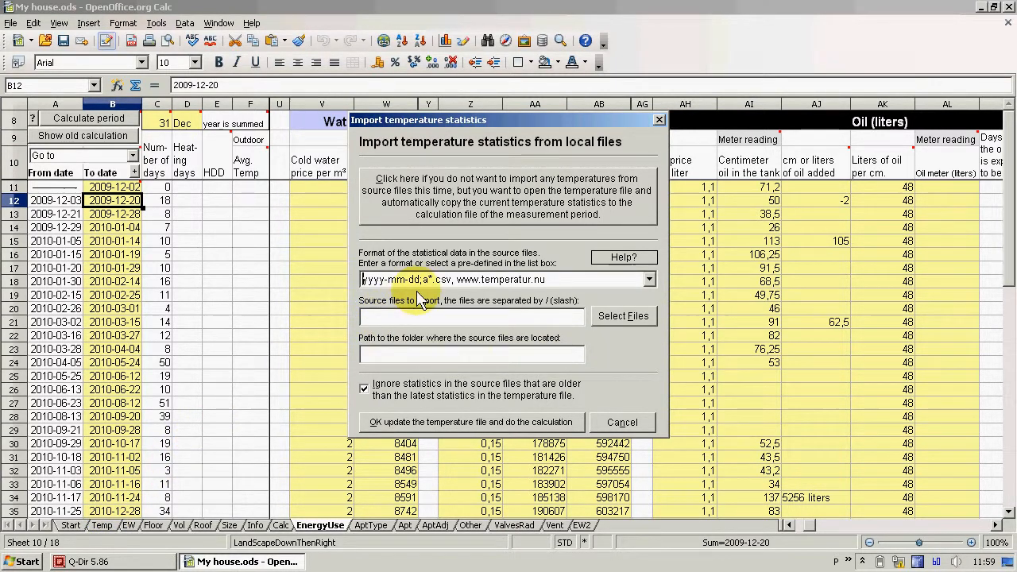
click(503, 199)
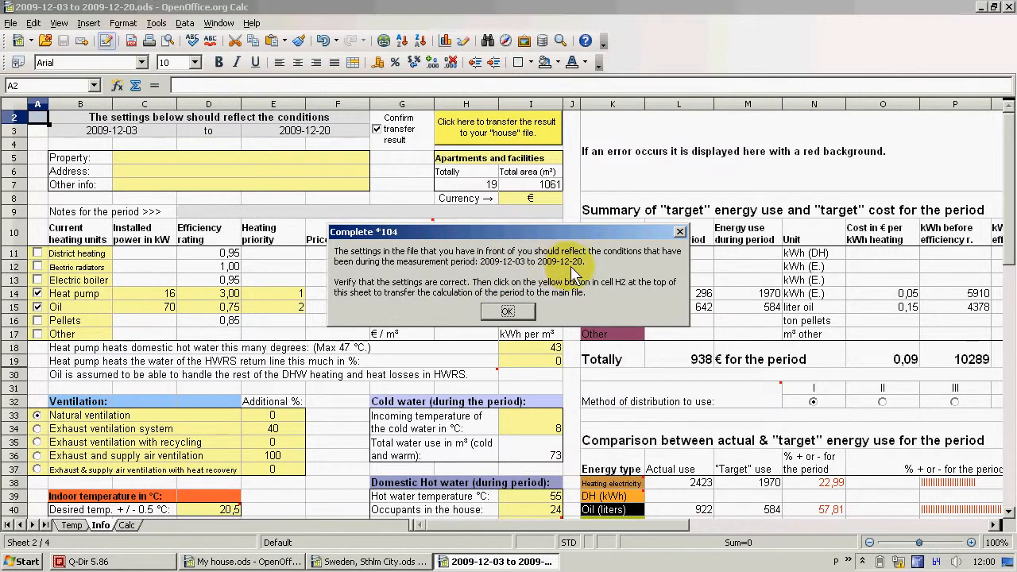
click(506, 312)
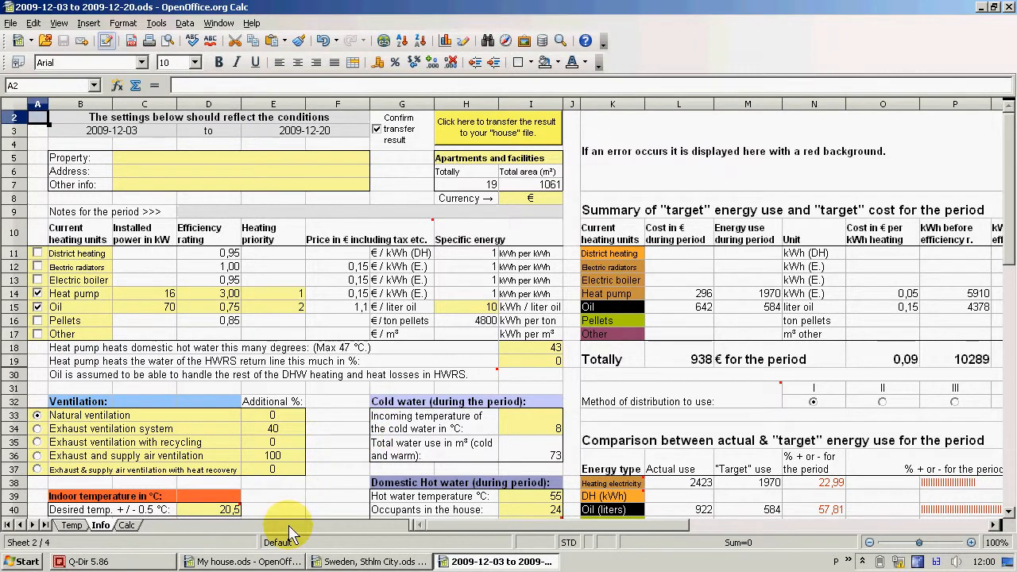
Set the number of towel warmers and radiators on the HWRS to 34 in the period's calculation file
mouse_move(237, 566)
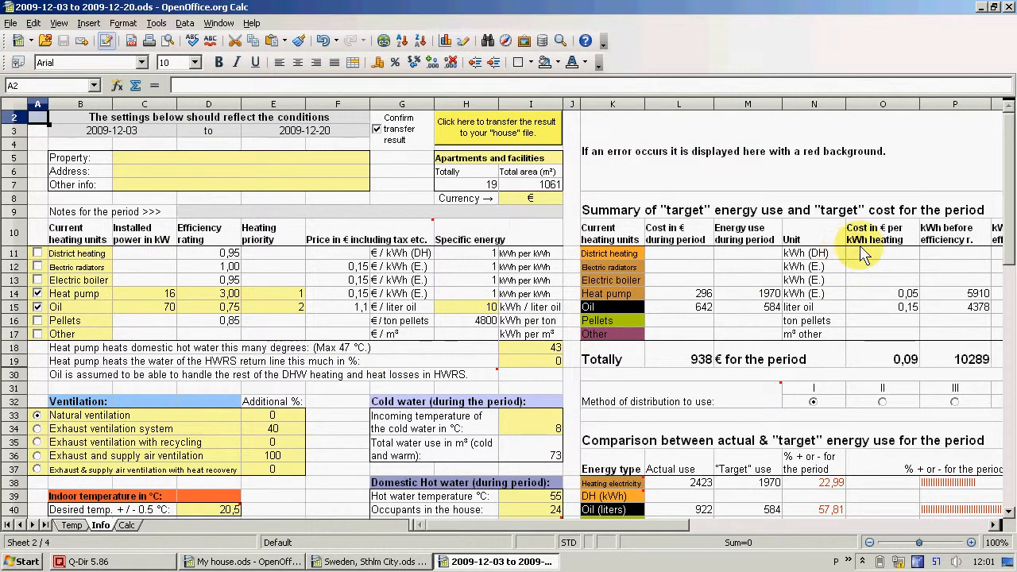
drag(1010, 161, 1010, 296)
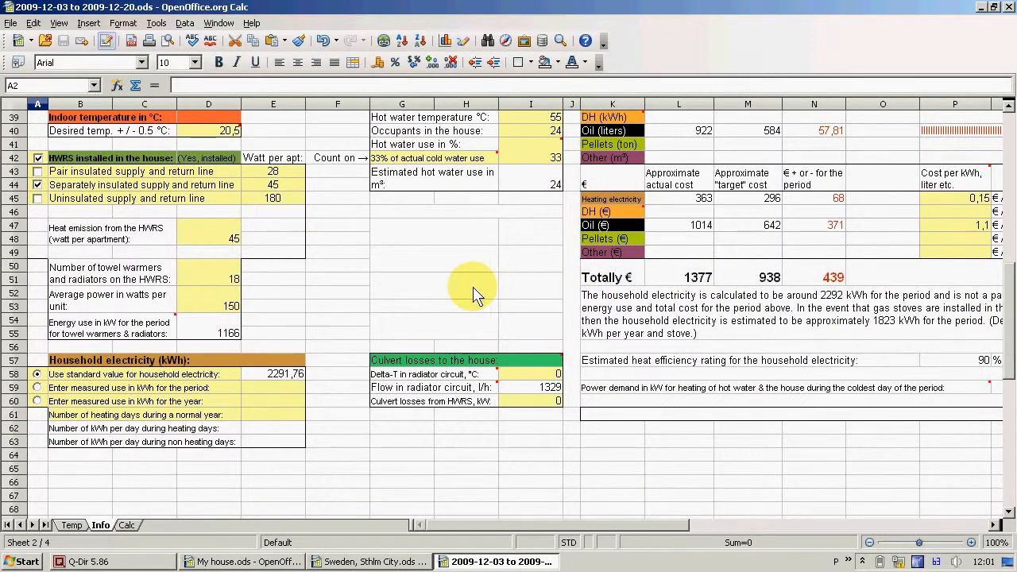
click(222, 280)
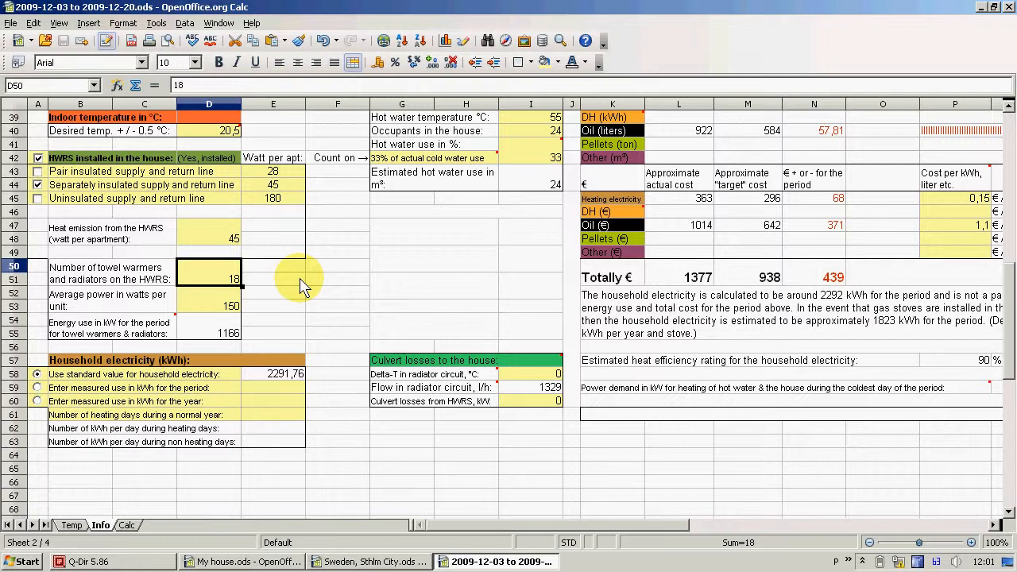
text(34)
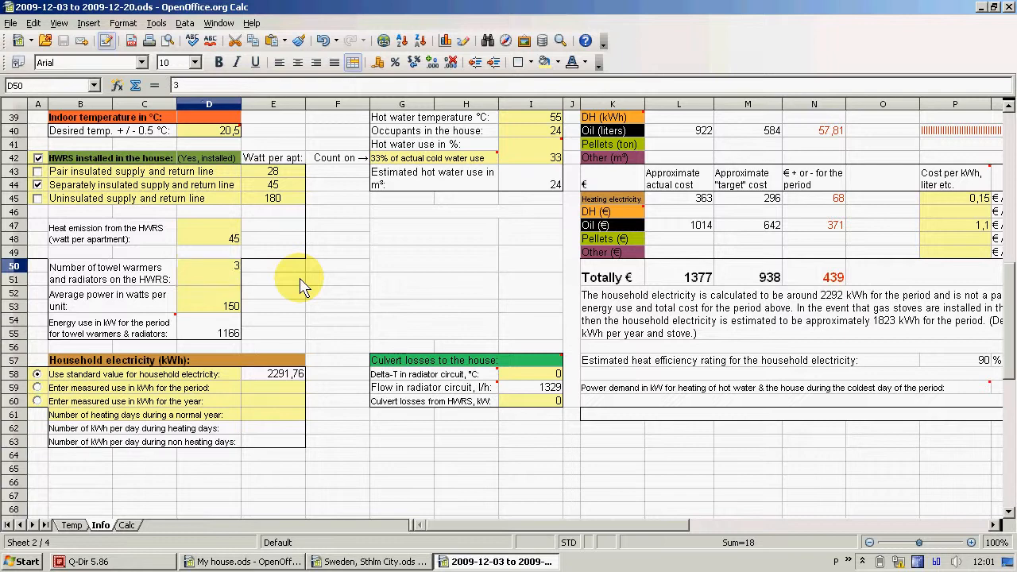
key(Return)
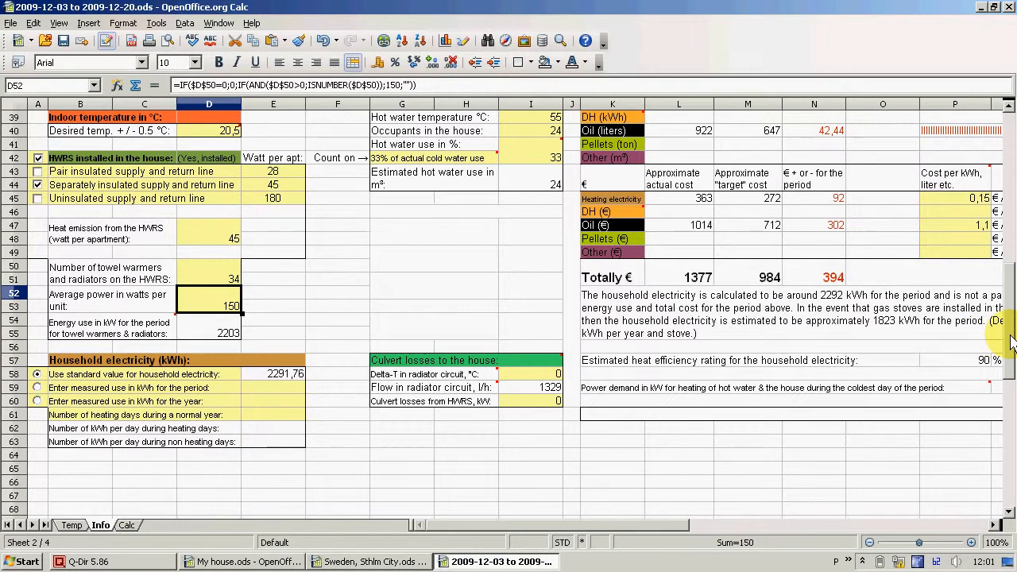
Examine the comparison between actual and target energy use, and close the period's calculation file with its changes saved
scroll(1010, 342, up, 2)
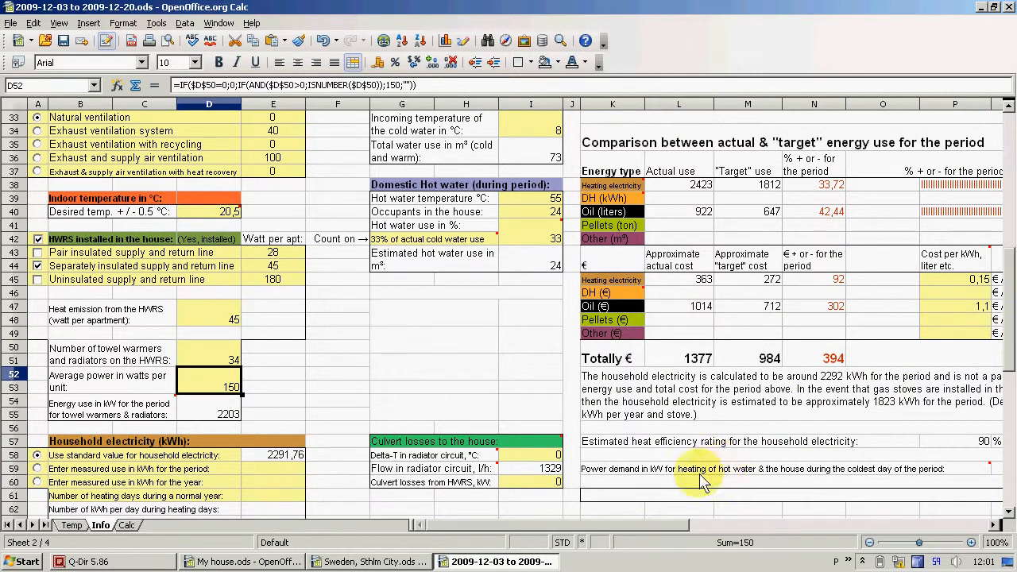
drag(630, 524, 688, 537)
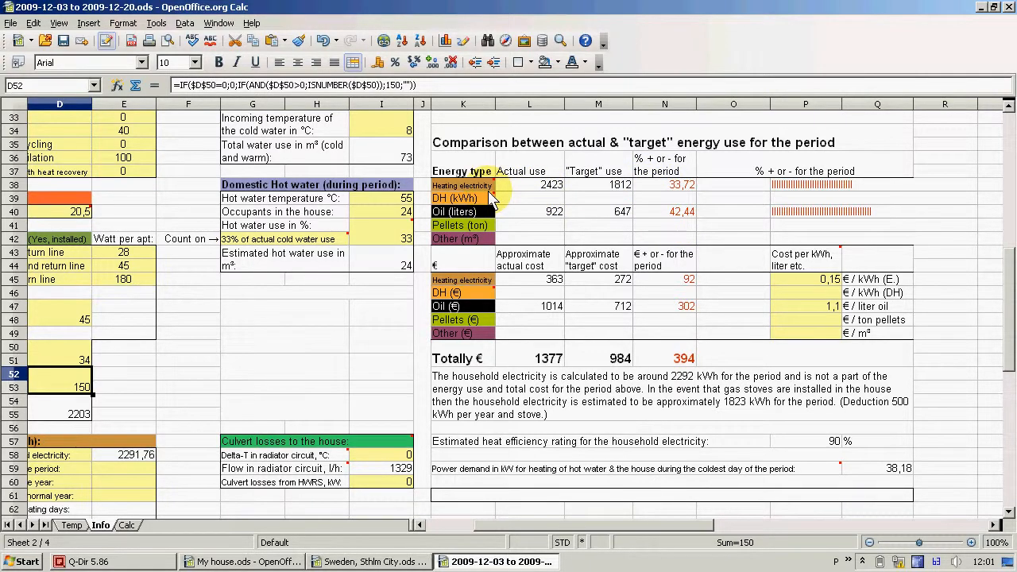
mouse_move(497, 185)
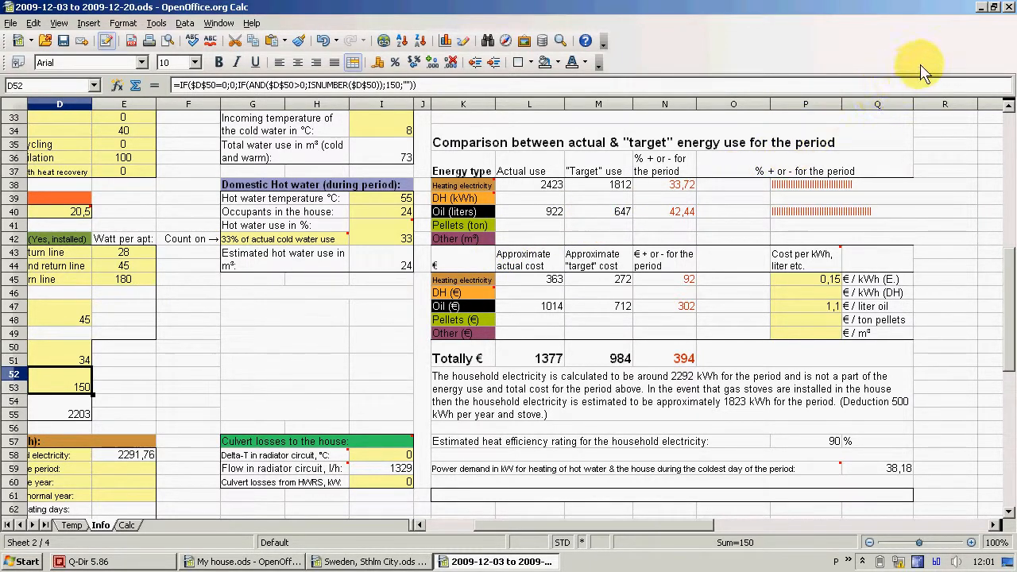
click(1009, 7)
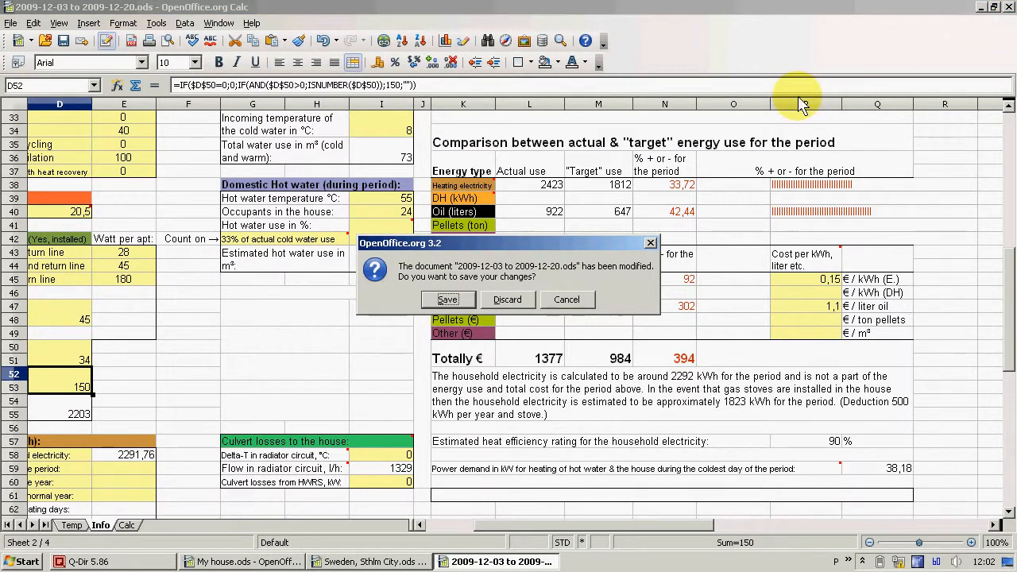
click(450, 299)
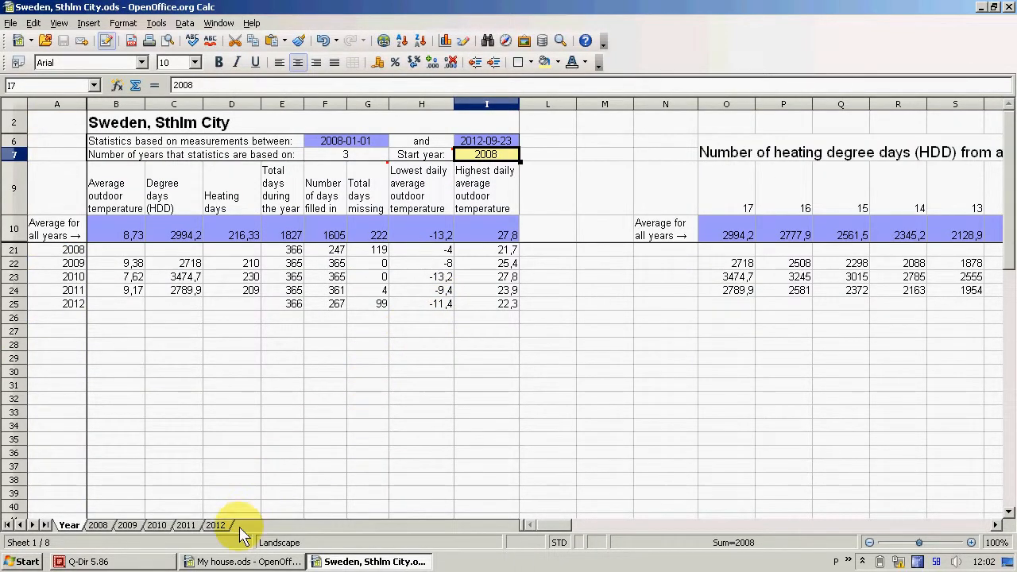
Change the temperature statistics source on the Temp sheet of My house.ods to the existing file "Sweden, Stockholm, Bromma"
click(219, 565)
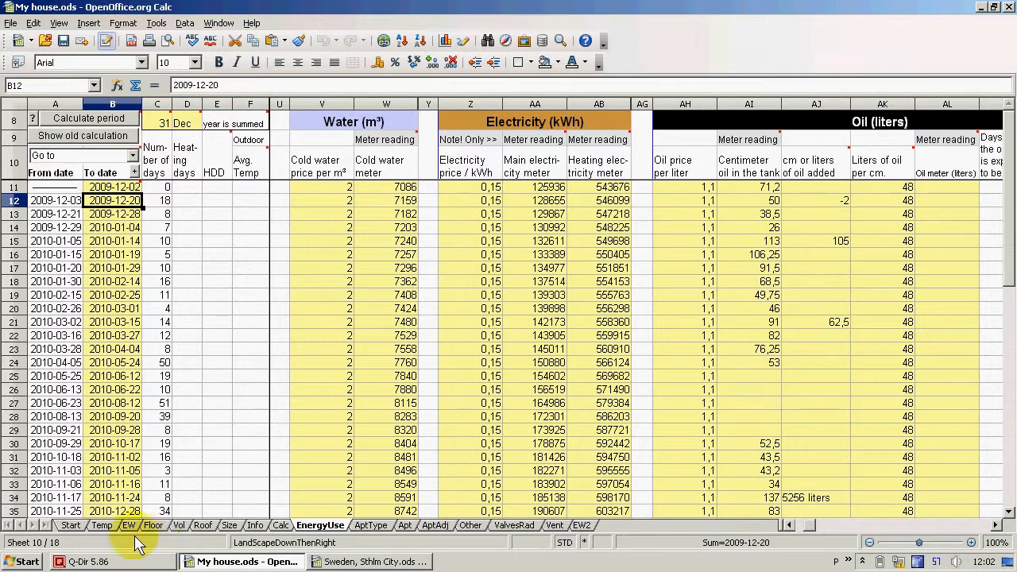
click(106, 527)
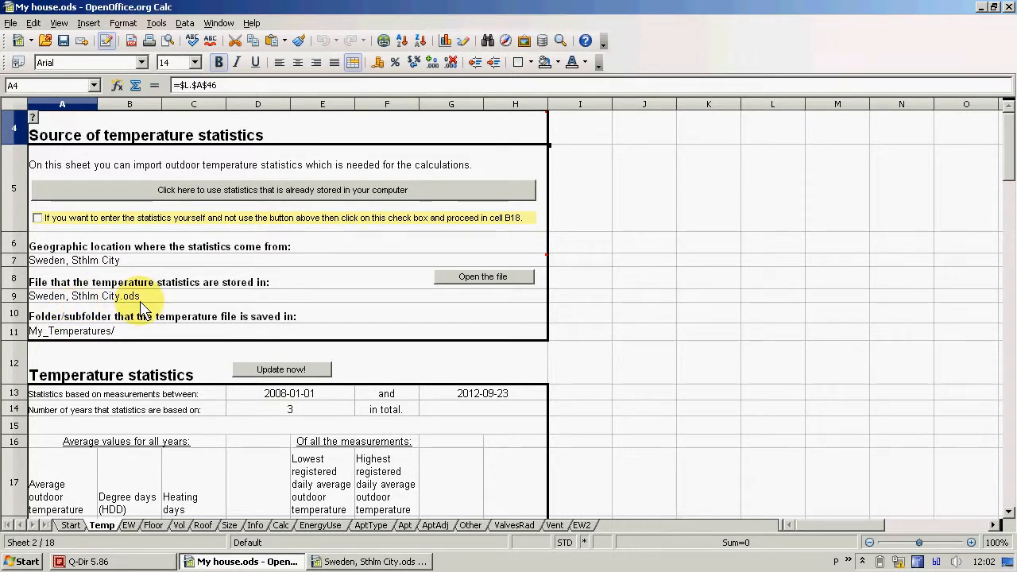
click(294, 191)
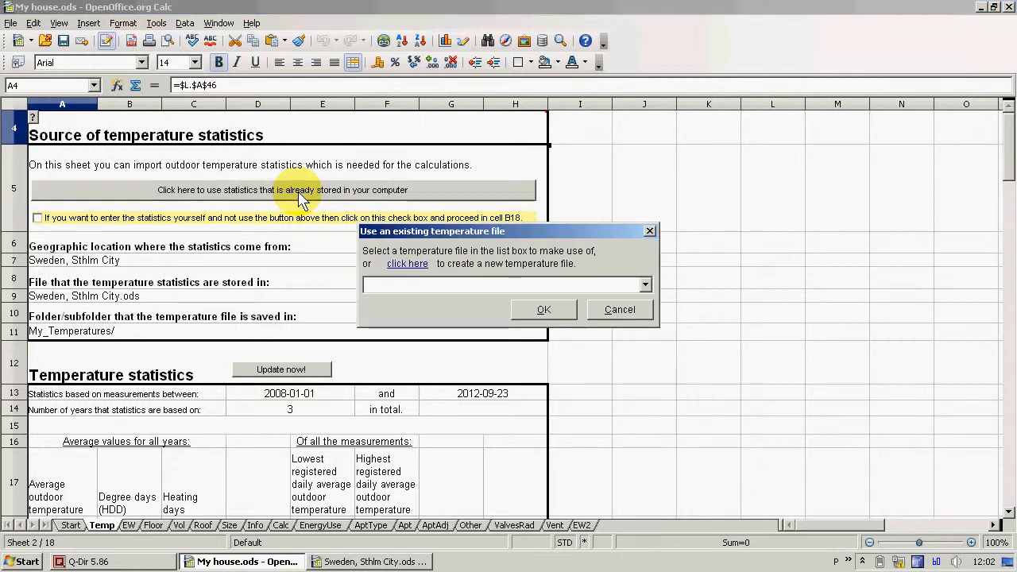
click(646, 286)
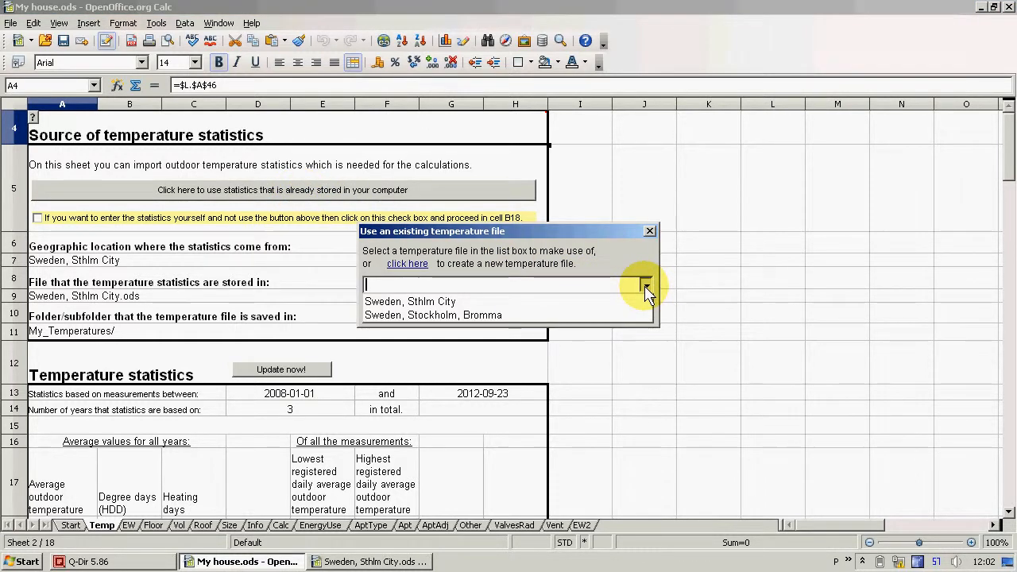
click(578, 315)
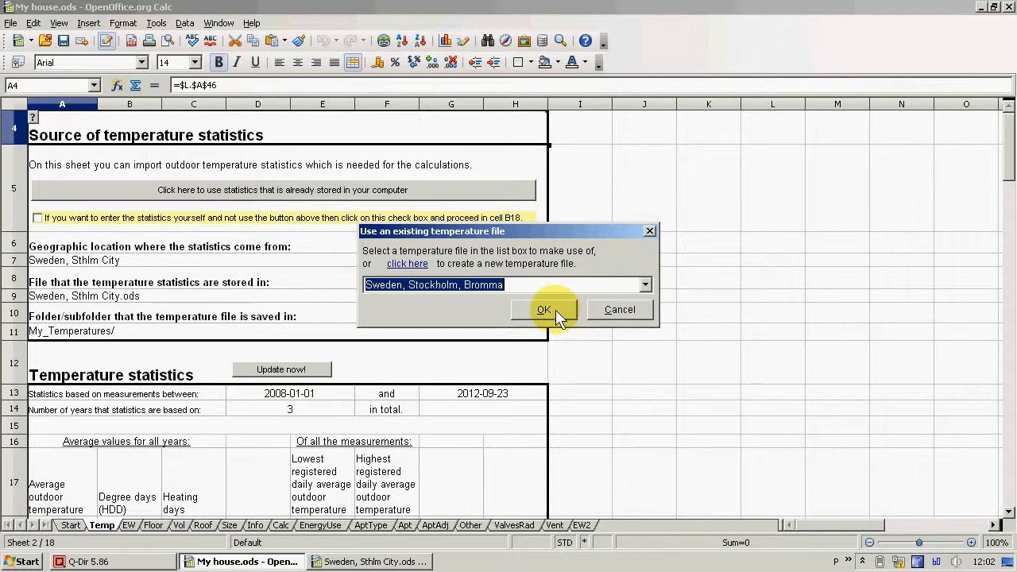
click(556, 310)
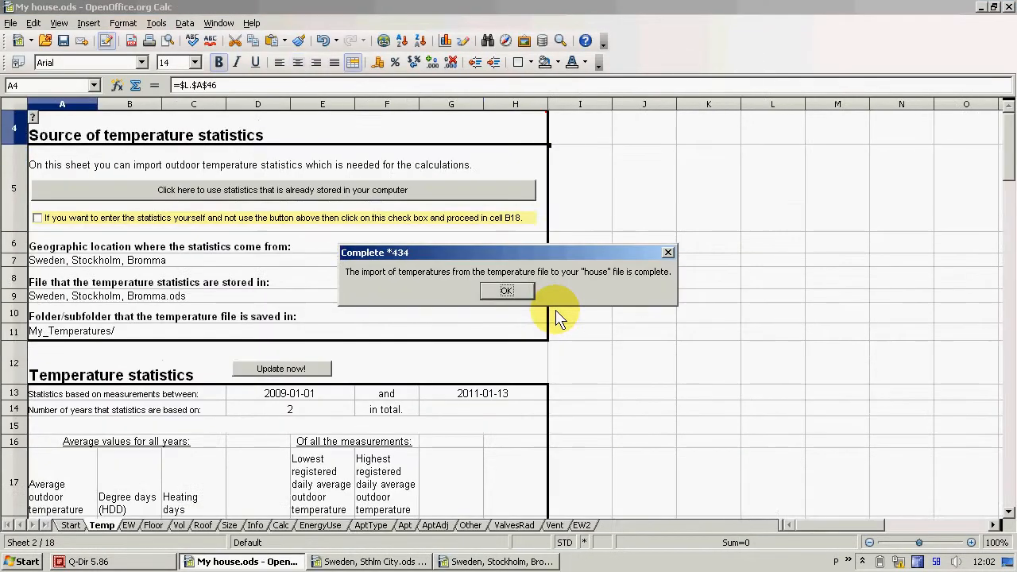
click(507, 291)
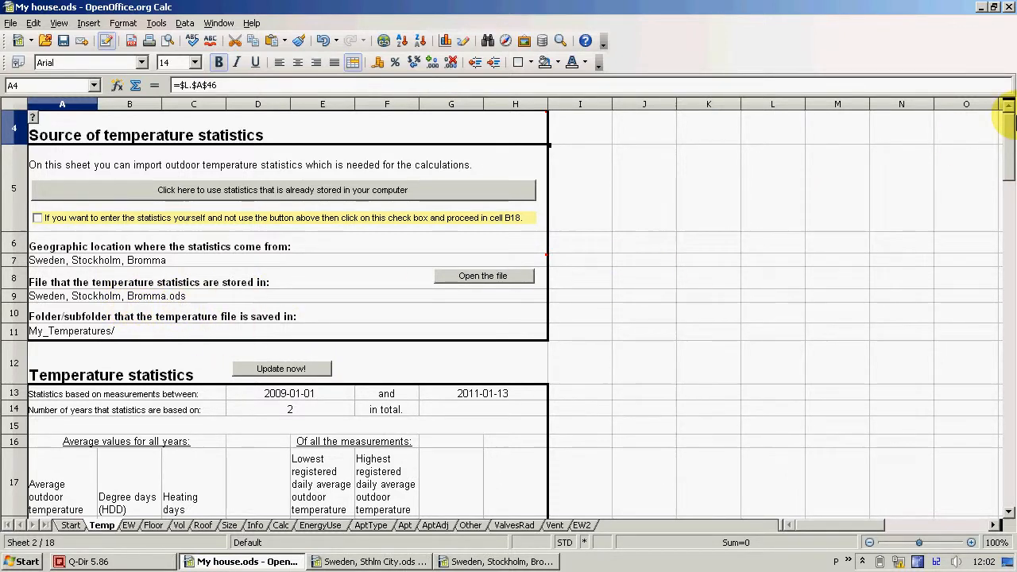
Review the imported temperature statistics and the yearly energy use and cost summary on the Info sheet
drag(1011, 140, 1013, 182)
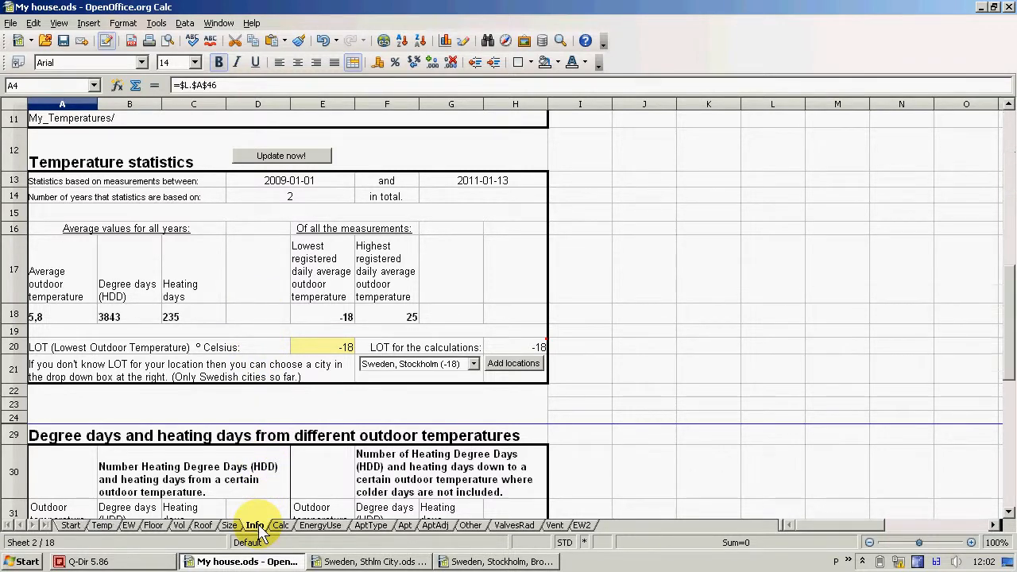
click(254, 525)
drag(1008, 294, 1012, 172)
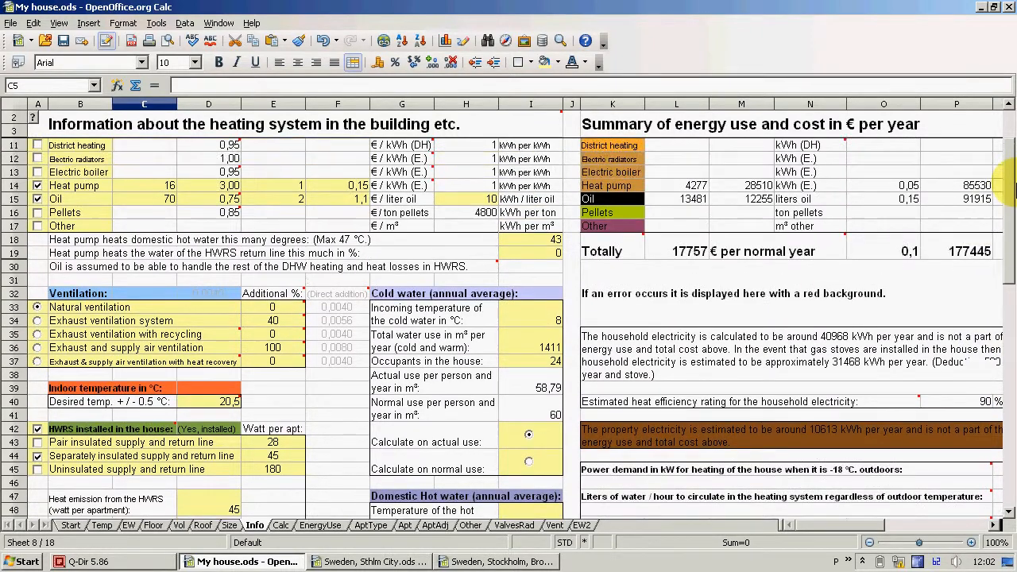
drag(794, 529, 836, 529)
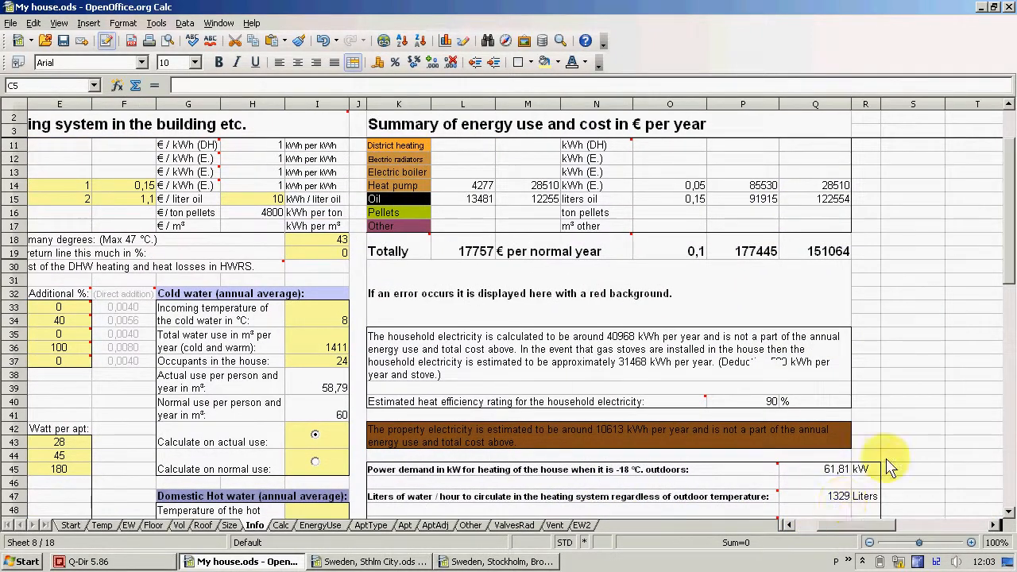
drag(995, 245, 1011, 228)
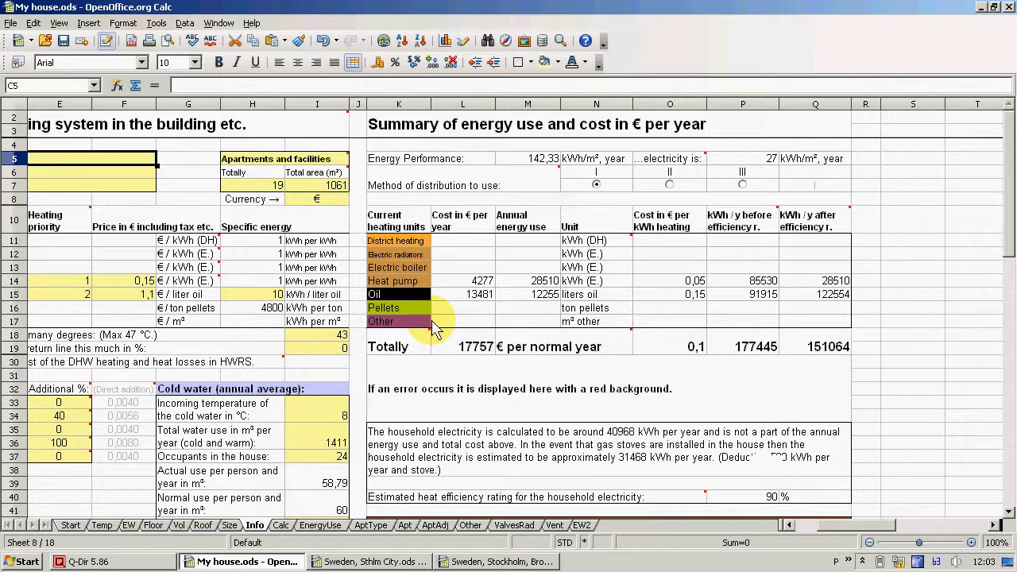
Recalculate the row 12 period on the EnergyUse sheet with the current temperature file, without importing source files
click(321, 526)
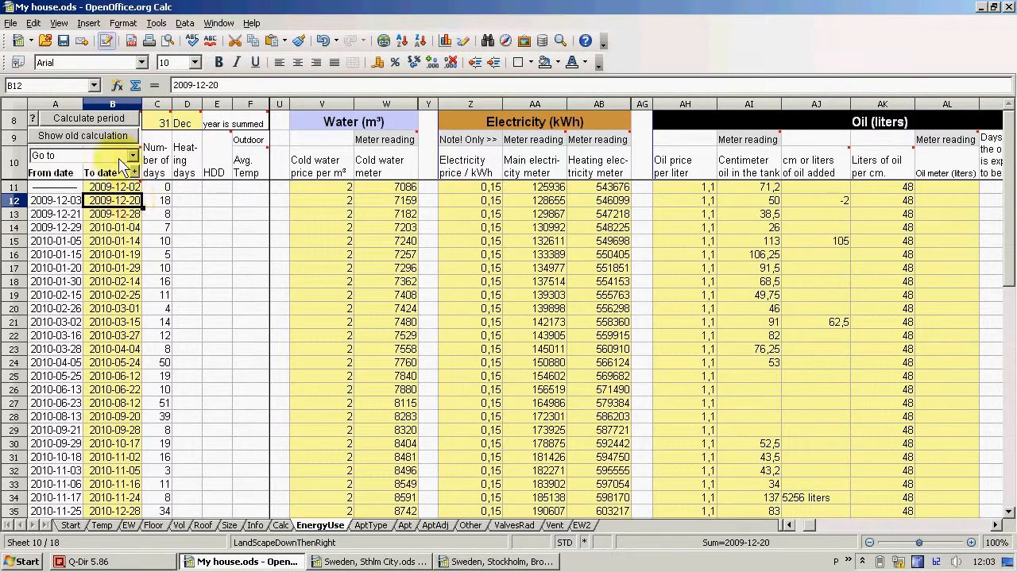
click(104, 126)
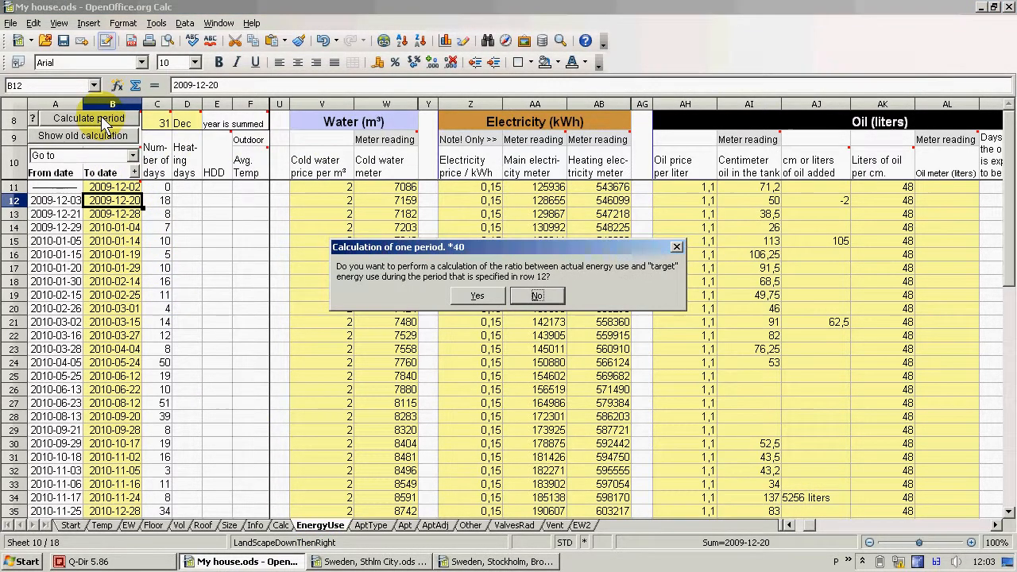
click(474, 299)
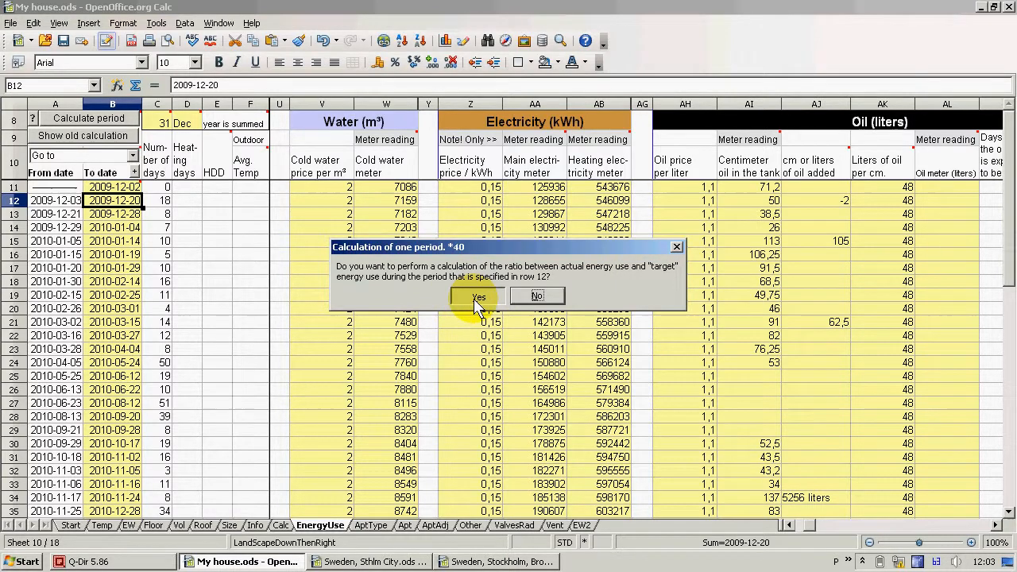
click(492, 205)
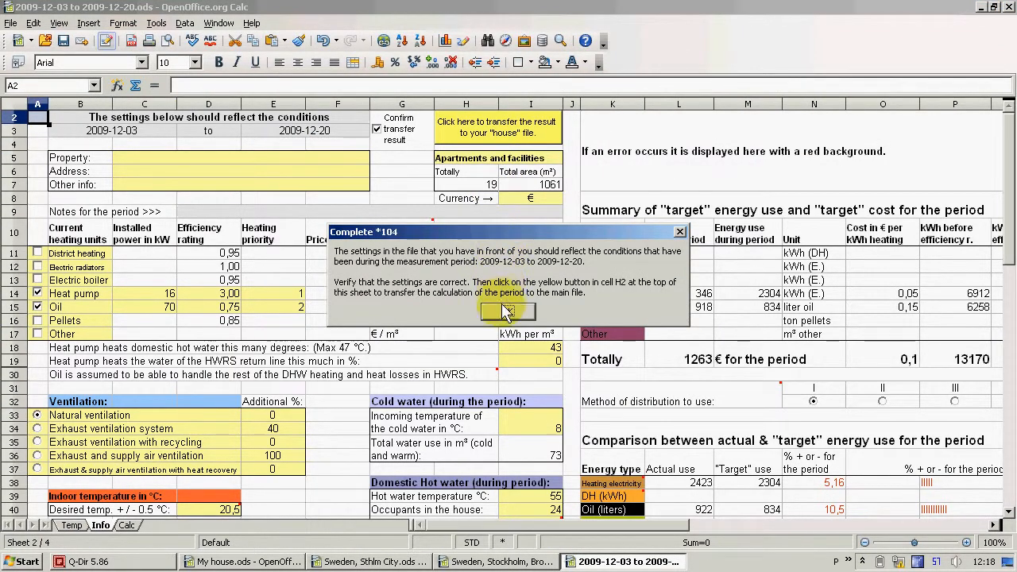
Review the actual versus target energy comparison for 2009-12-03 to 2009-12-20, and transfer the period's result to the house file
click(507, 314)
drag(534, 528, 596, 526)
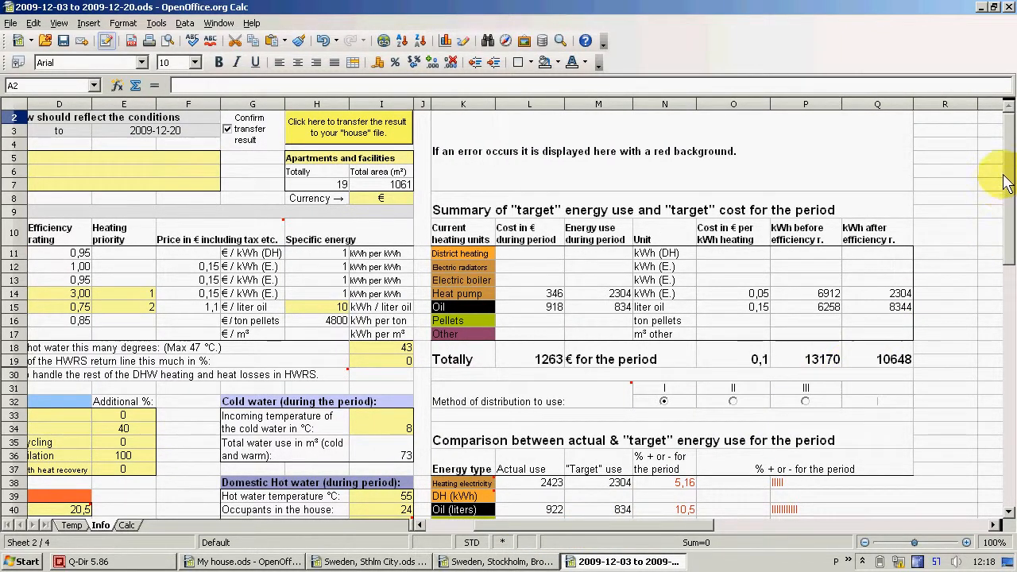
drag(1009, 171, 1014, 246)
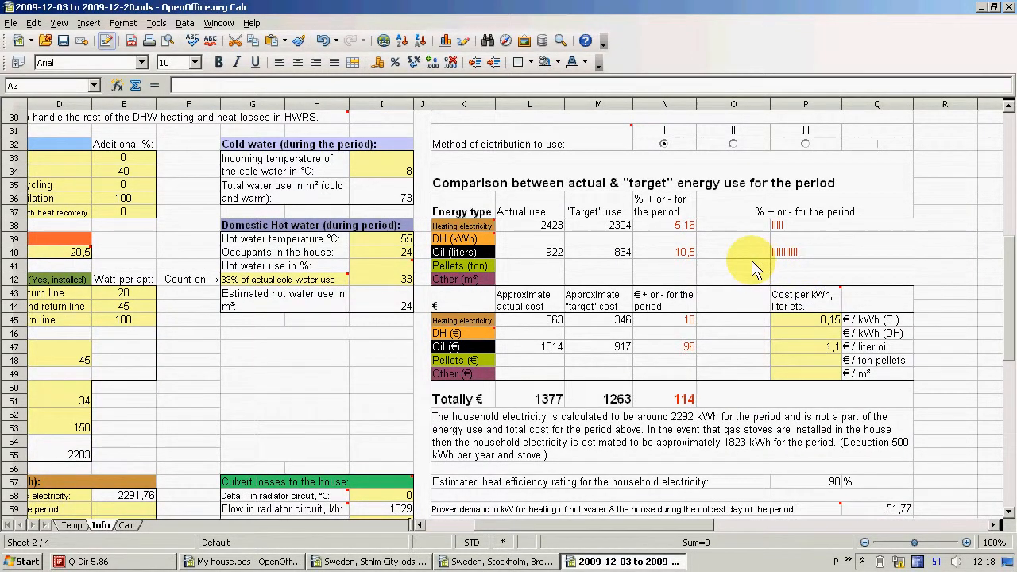
click(684, 269)
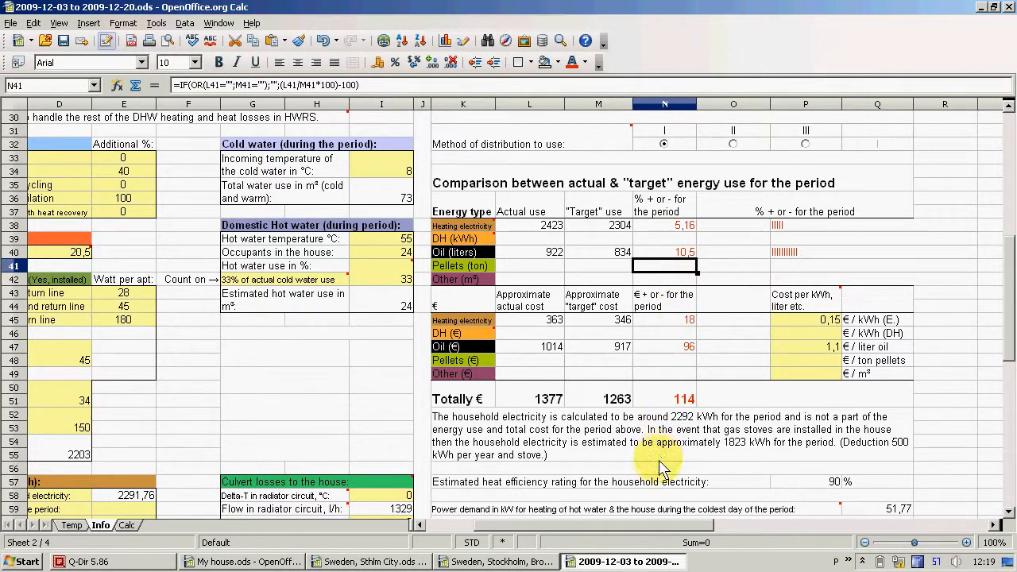
drag(647, 526, 608, 528)
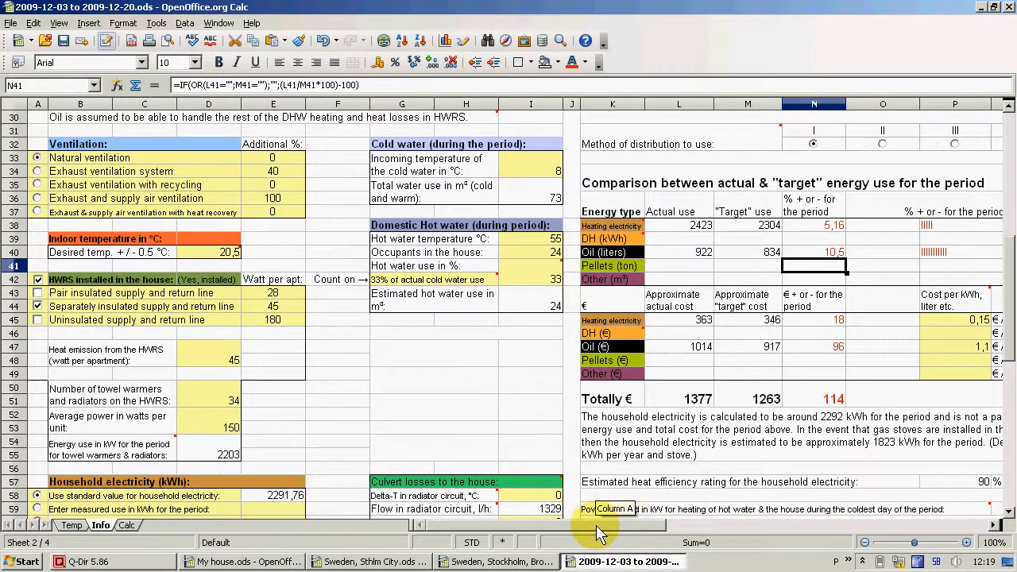
drag(1010, 279, 1011, 148)
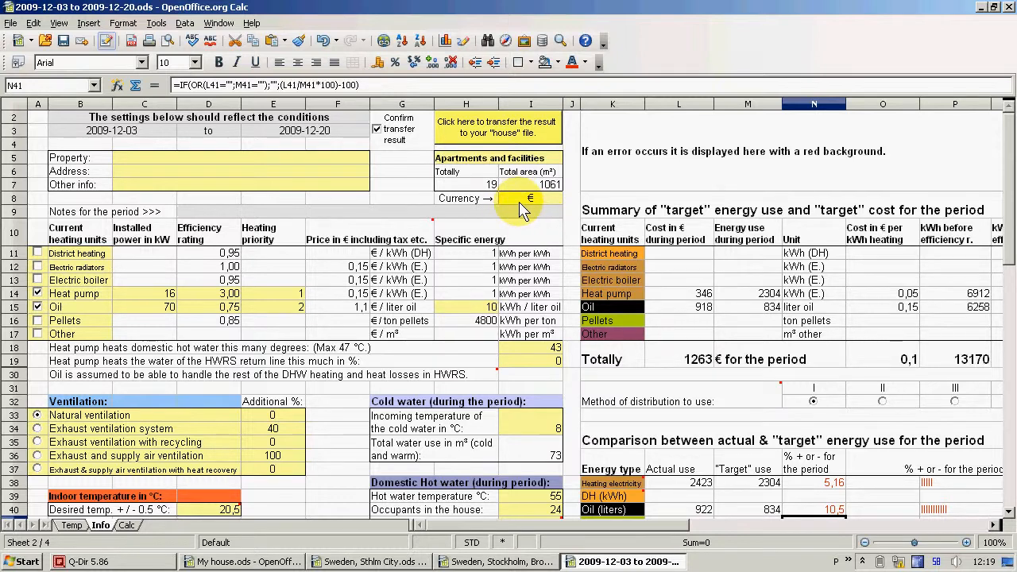
click(499, 135)
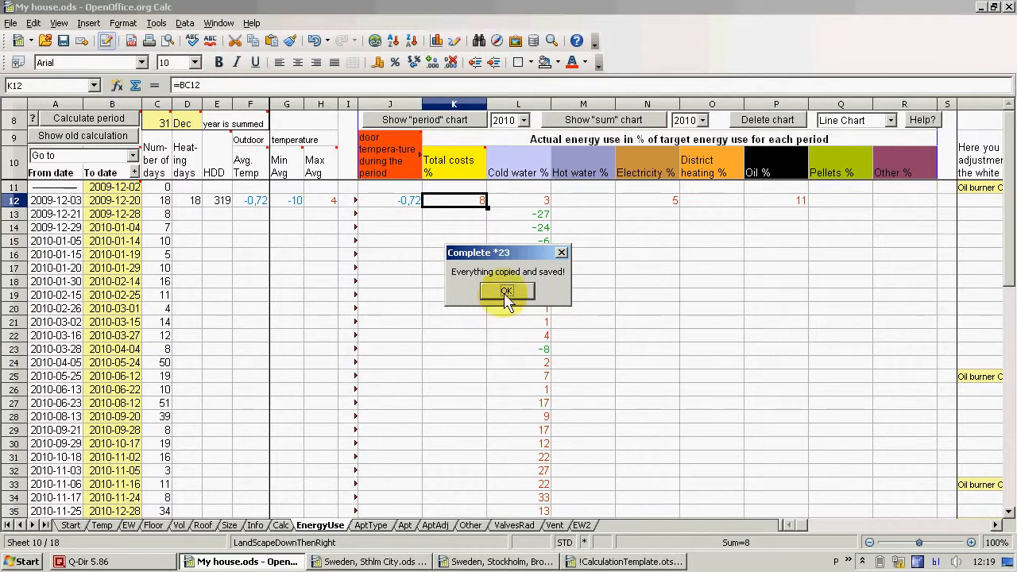
click(505, 292)
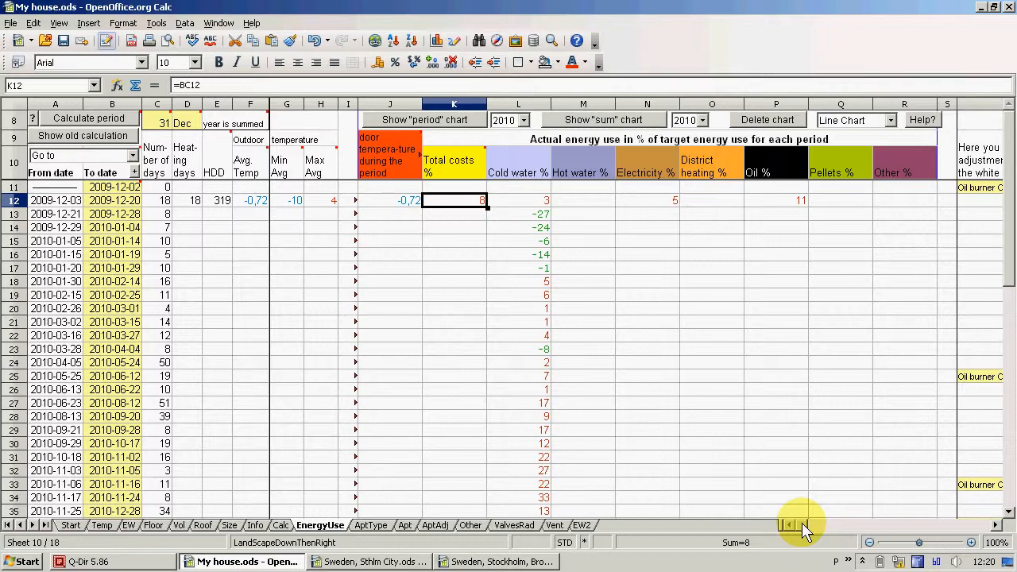
Calculate the energy use for all periods in rows 13 to 24 with the current temperature file, without importing source files
drag(802, 523, 805, 525)
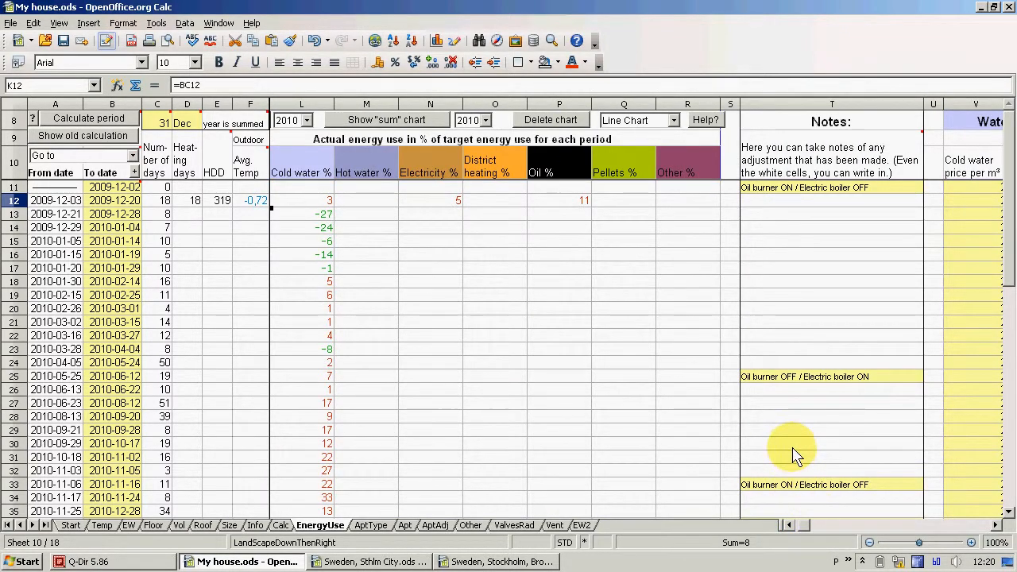
click(777, 225)
drag(777, 226, 779, 370)
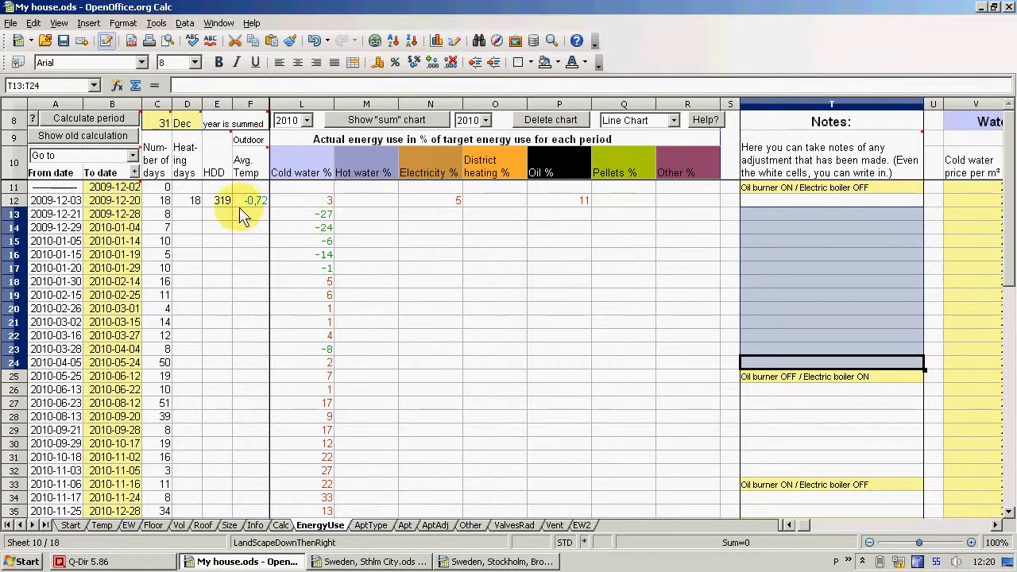
click(115, 122)
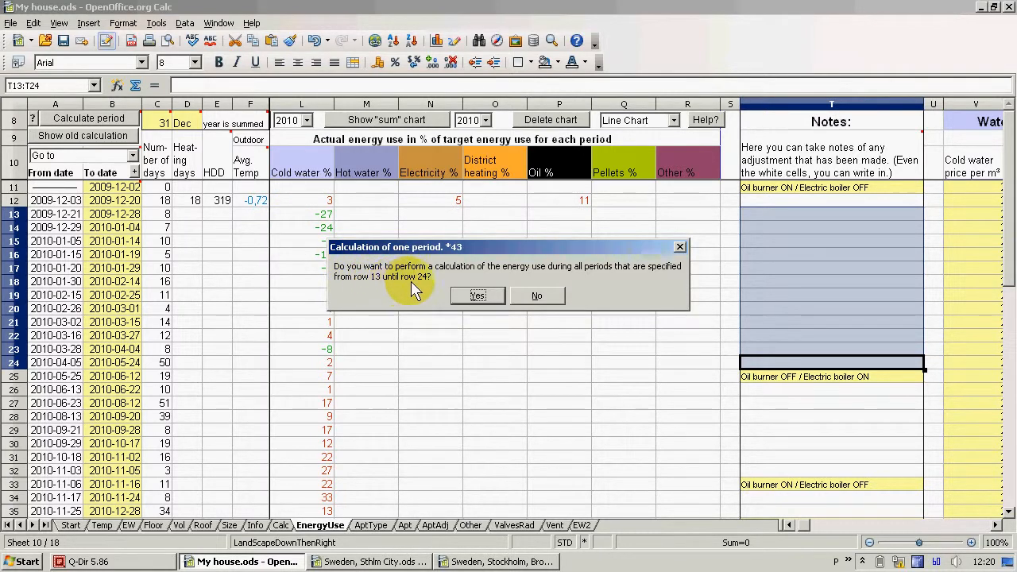
click(476, 296)
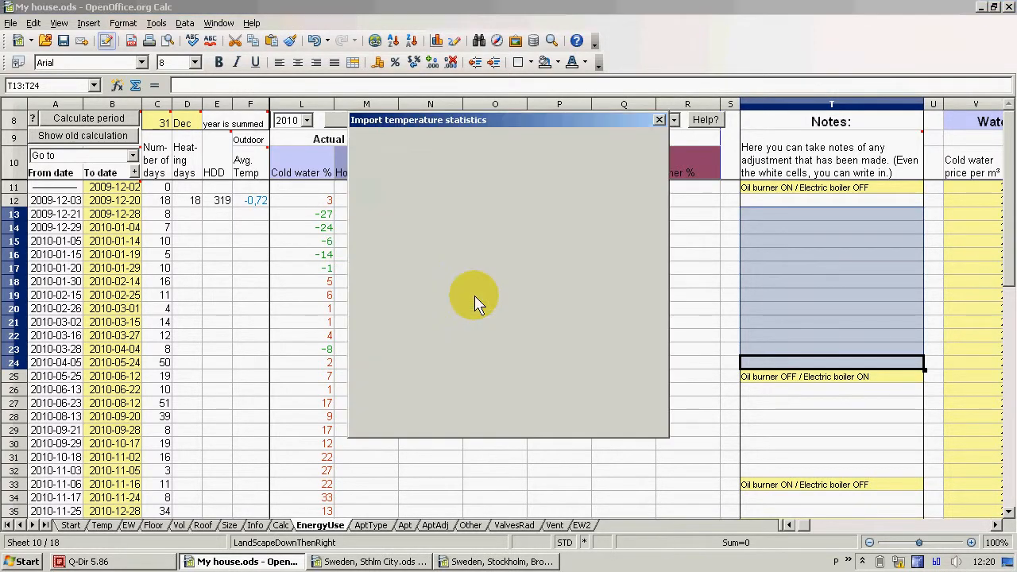
click(487, 196)
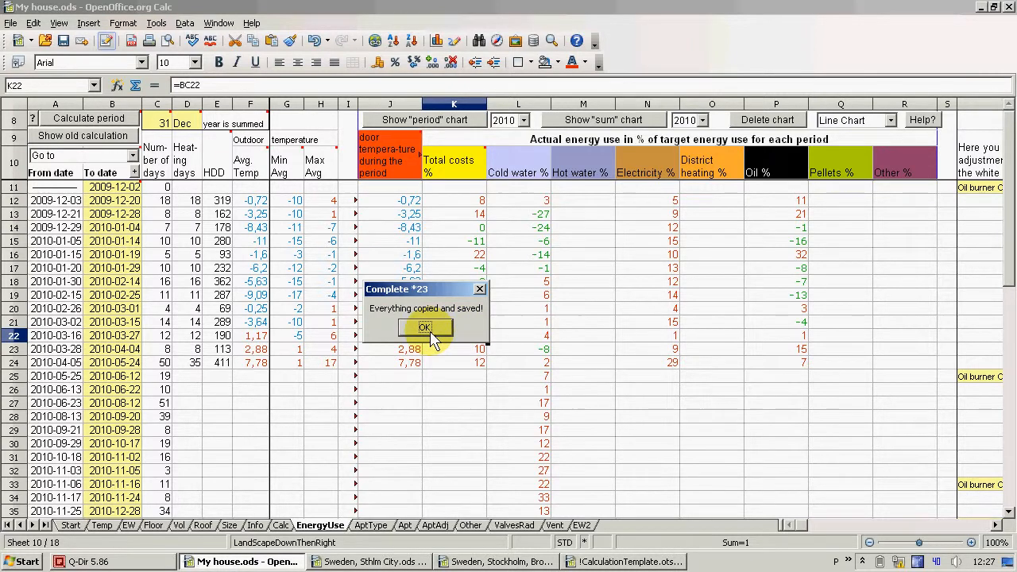
click(425, 328)
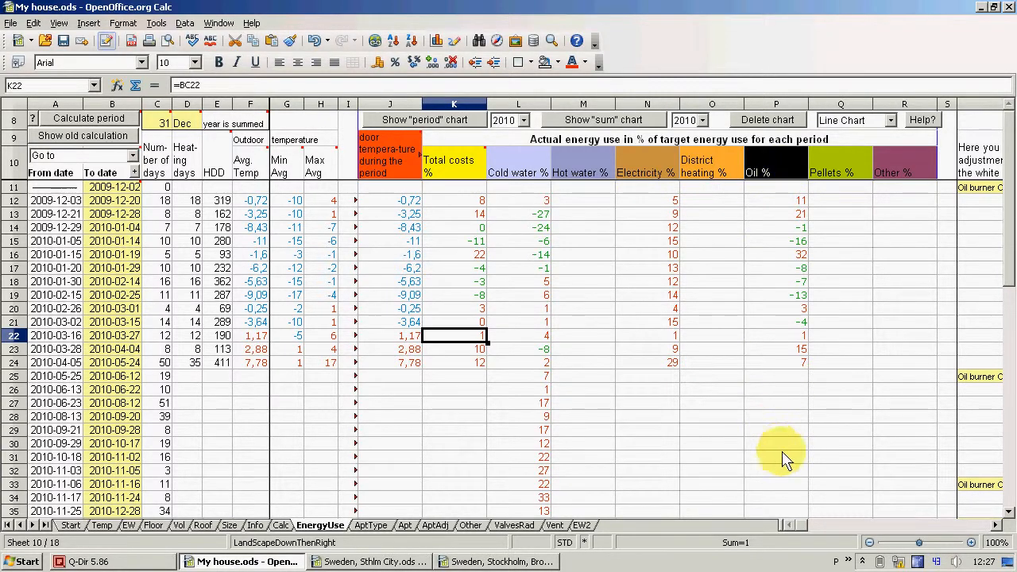
Start calculating the periods in rows 25 to 32 without importing source files, and pause the run at the 2010-05-25 to 2010-06-12 period
drag(805, 525, 808, 526)
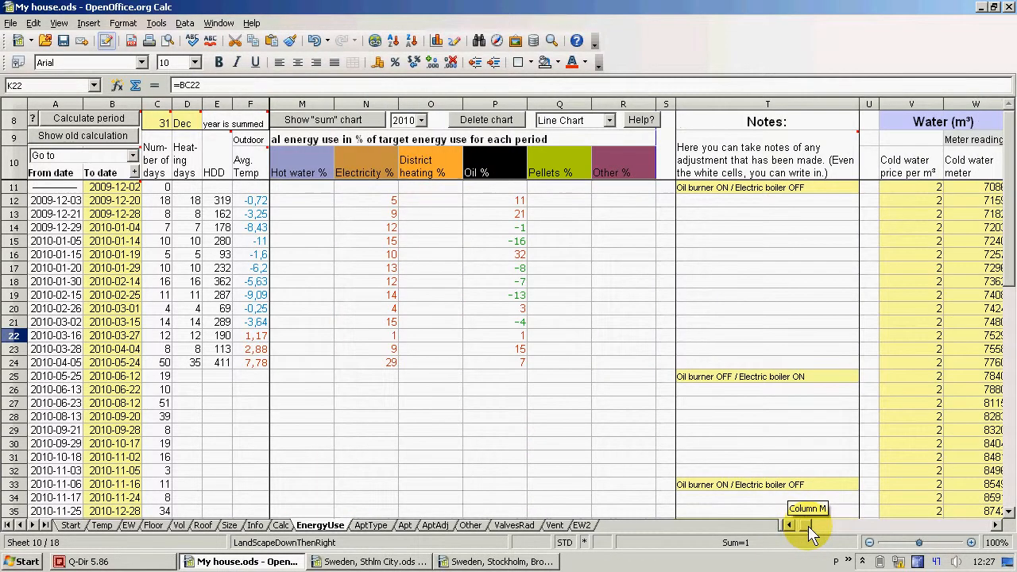
click(757, 394)
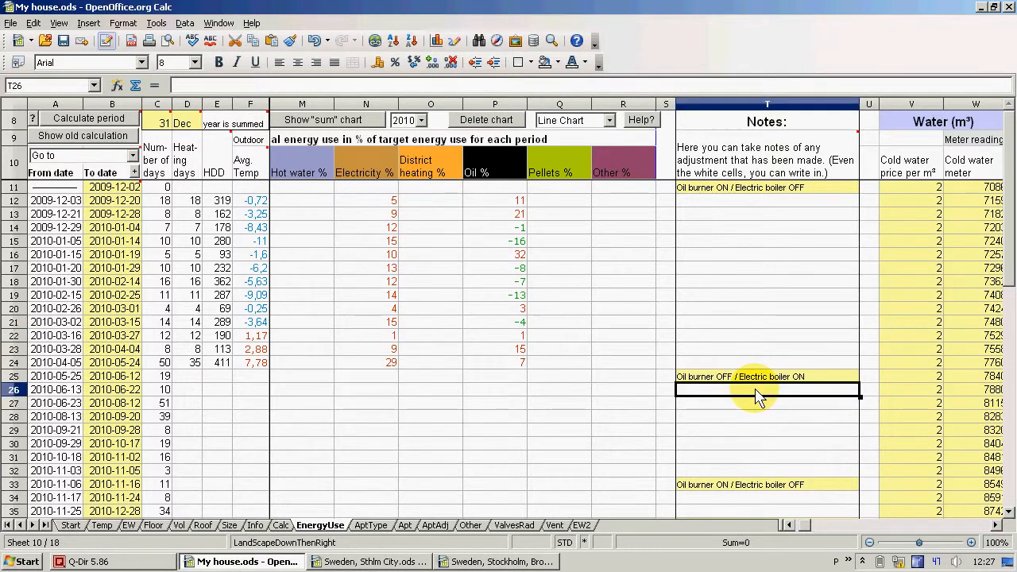
drag(750, 380, 755, 470)
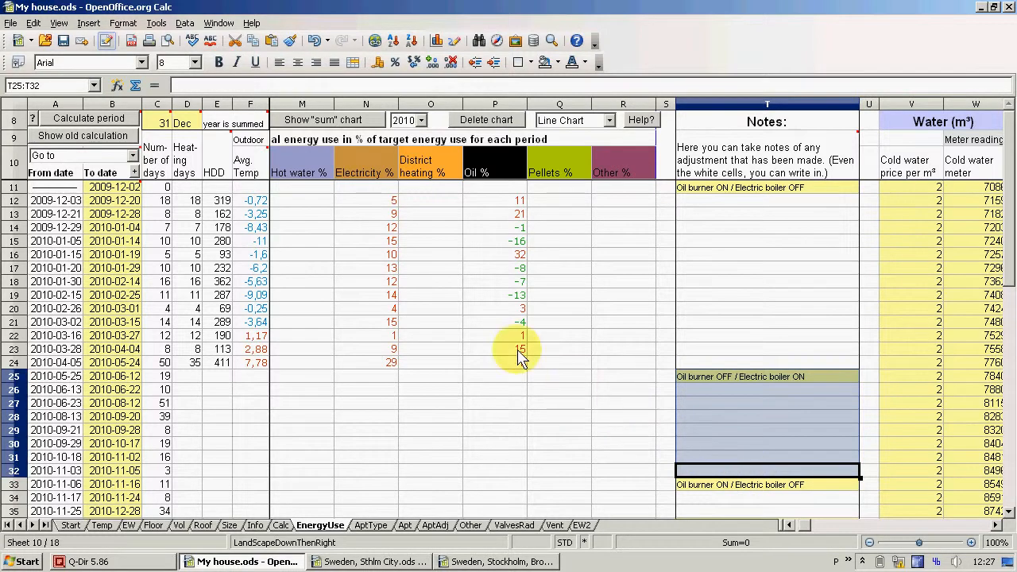
click(89, 119)
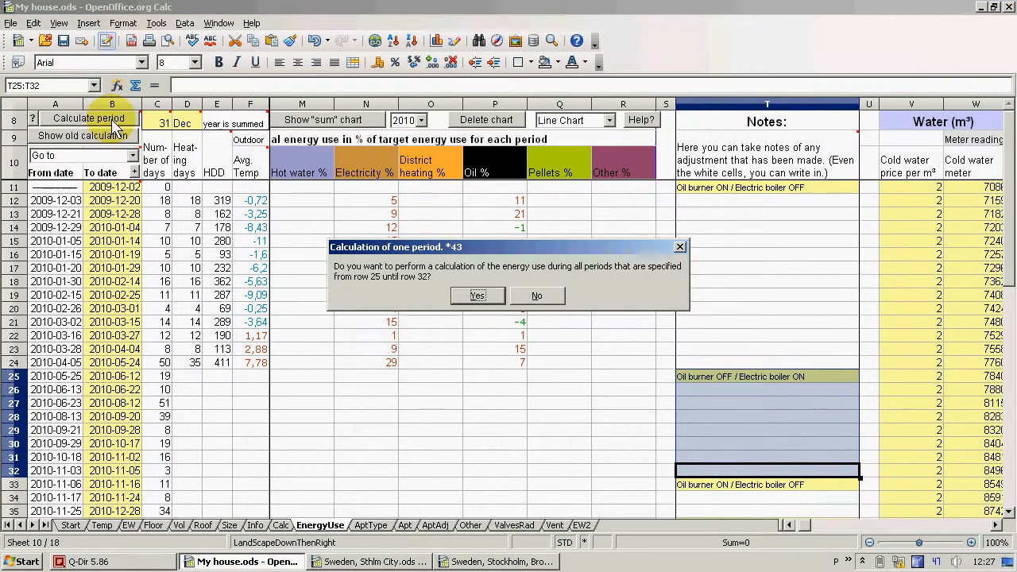
click(477, 297)
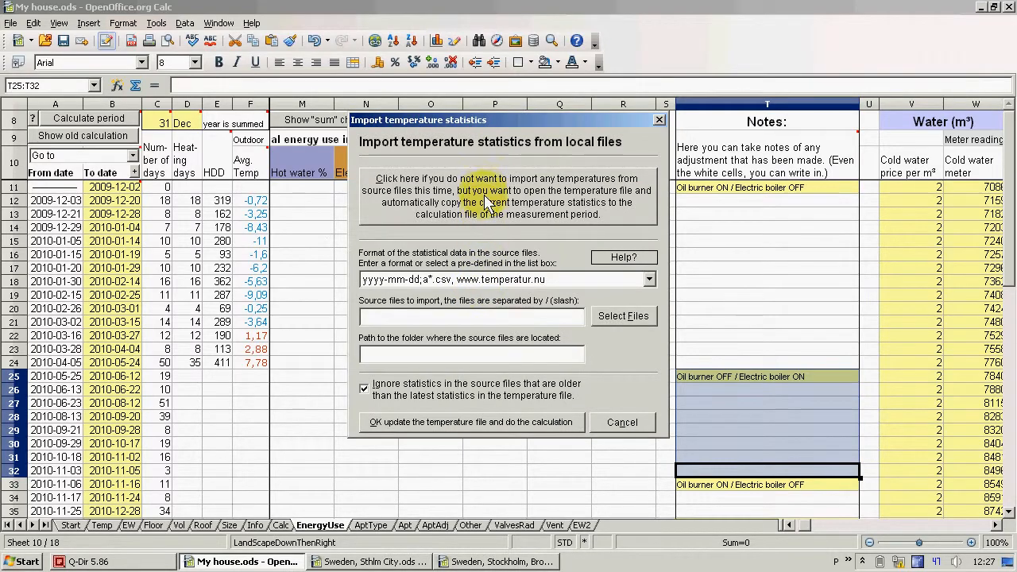
click(488, 199)
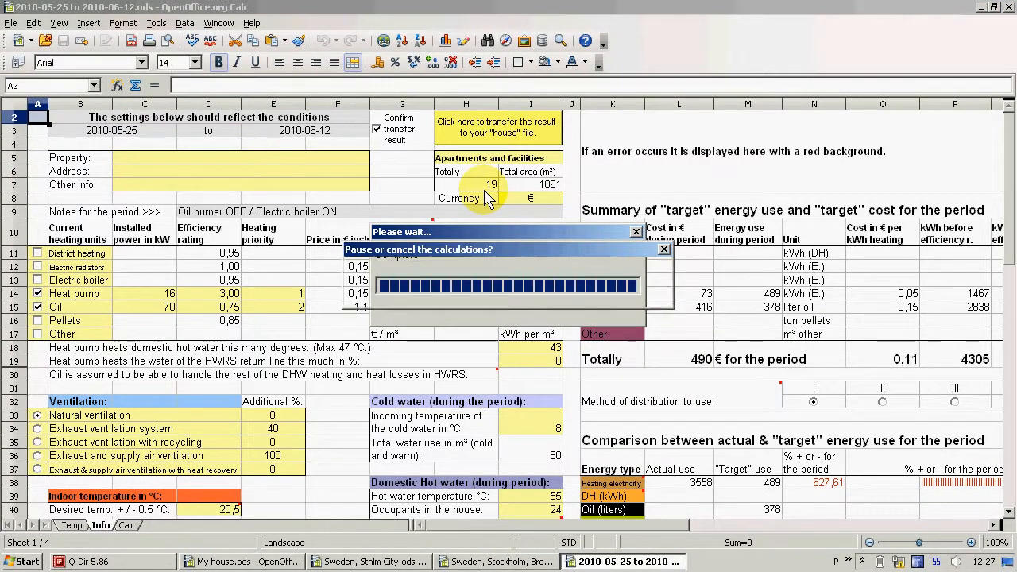
drag(491, 254, 486, 161)
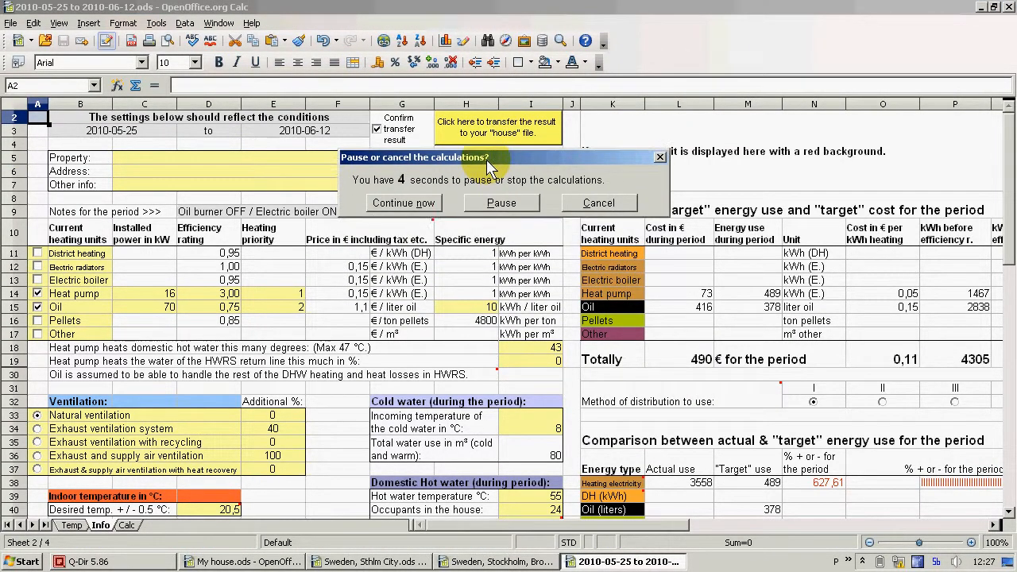
click(493, 205)
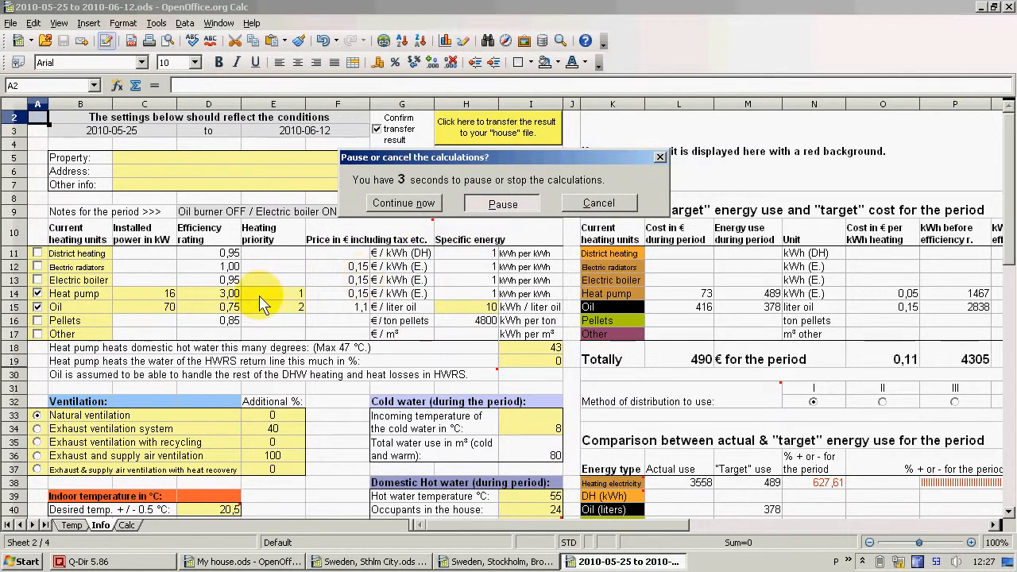
Disable Oil as a heating unit for the period and clear its heating priority
click(37, 308)
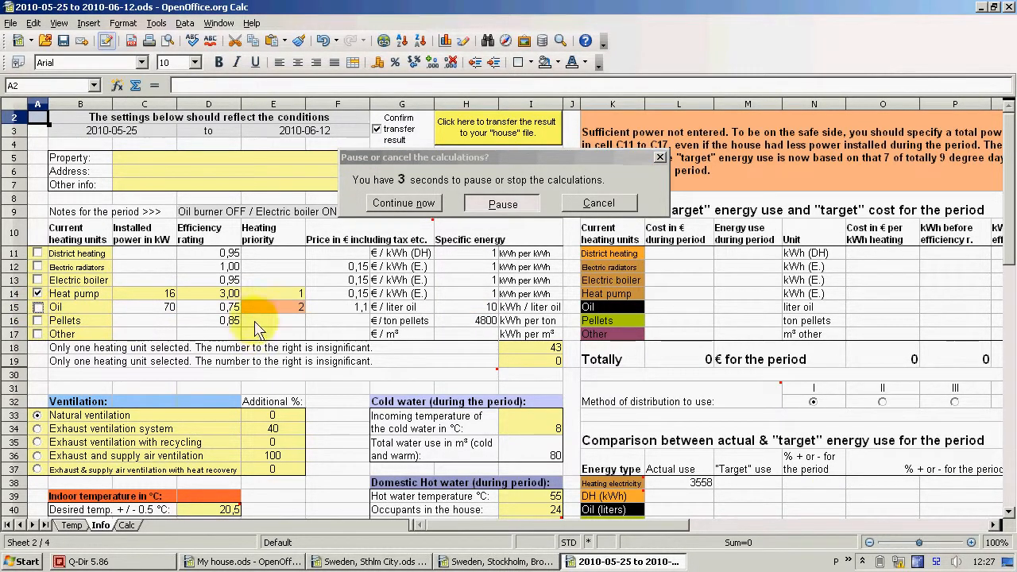
click(300, 306)
click(311, 307)
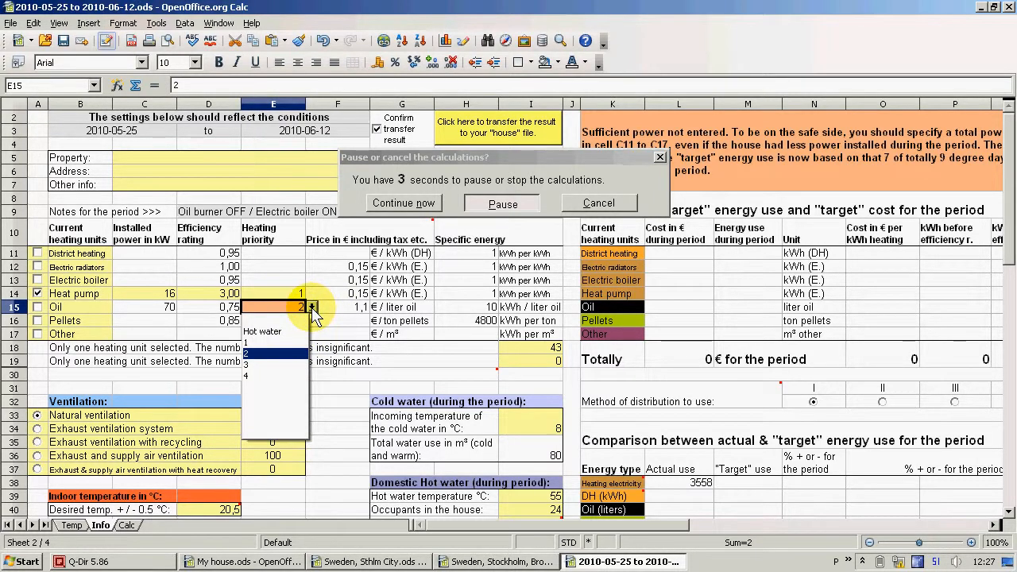
click(294, 321)
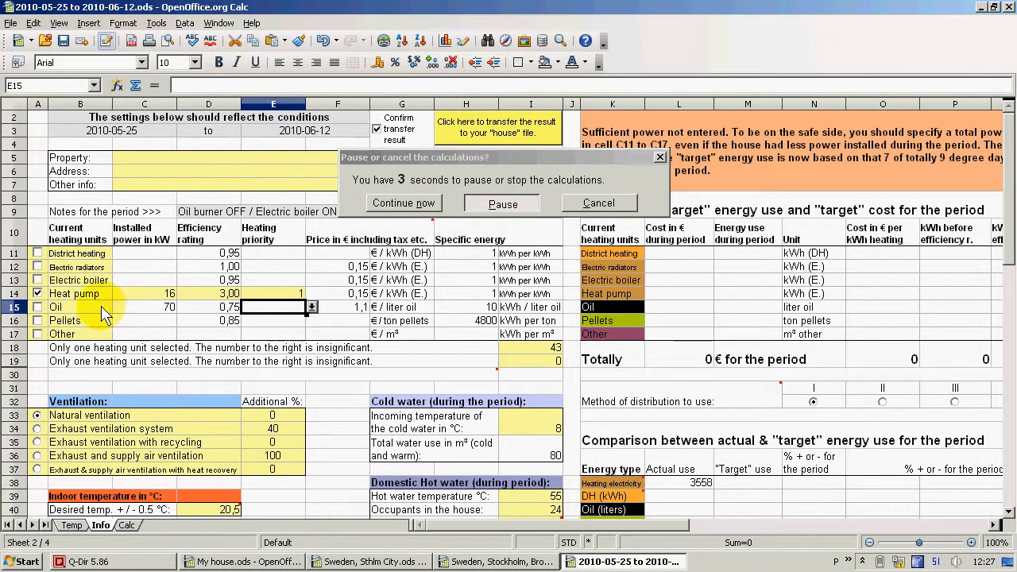
Enable the electric boiler as a heating unit with 9 kW installed power and the heating priority "Hot water"
click(37, 281)
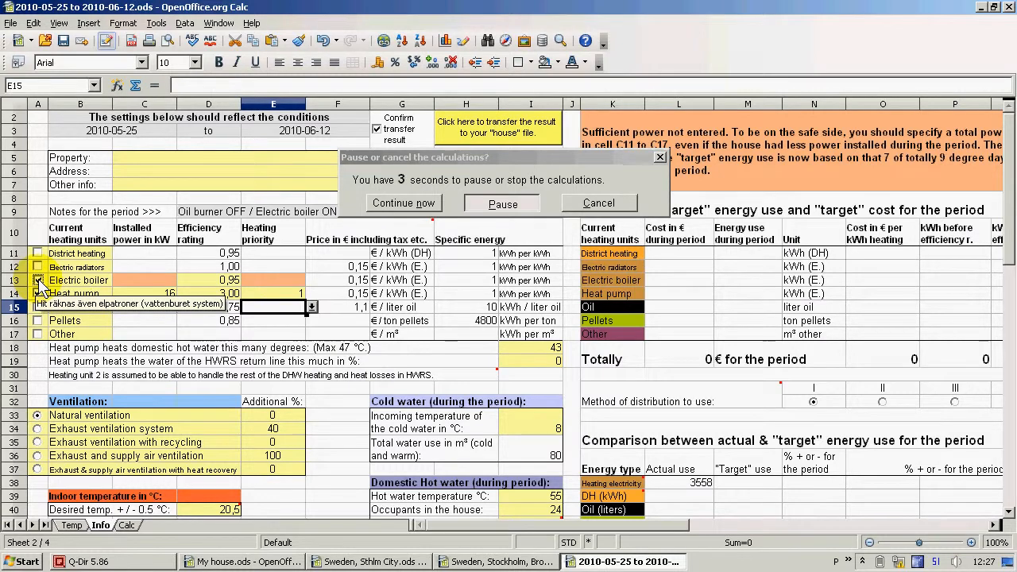
click(143, 280)
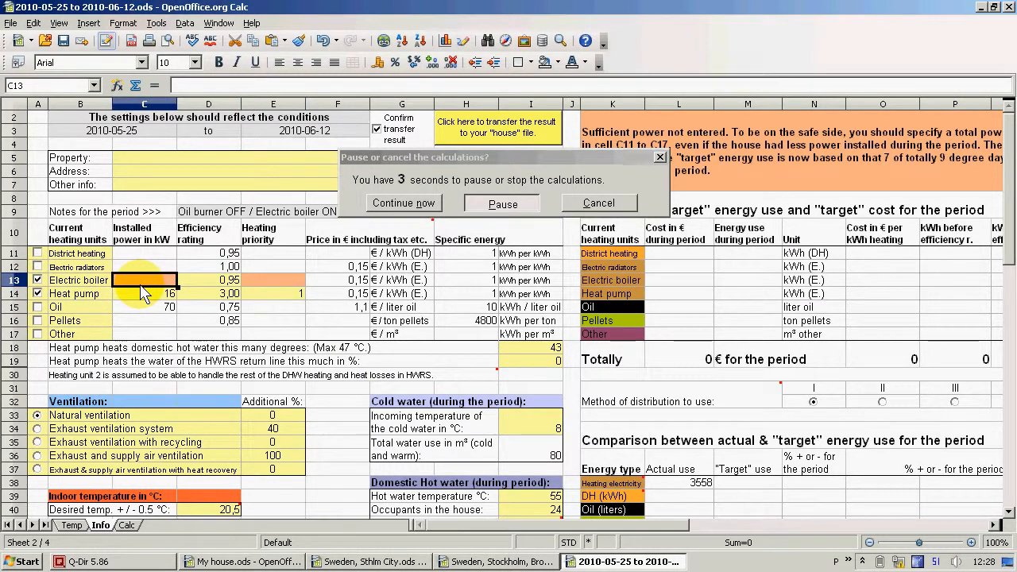
text(9)
key(Tab)
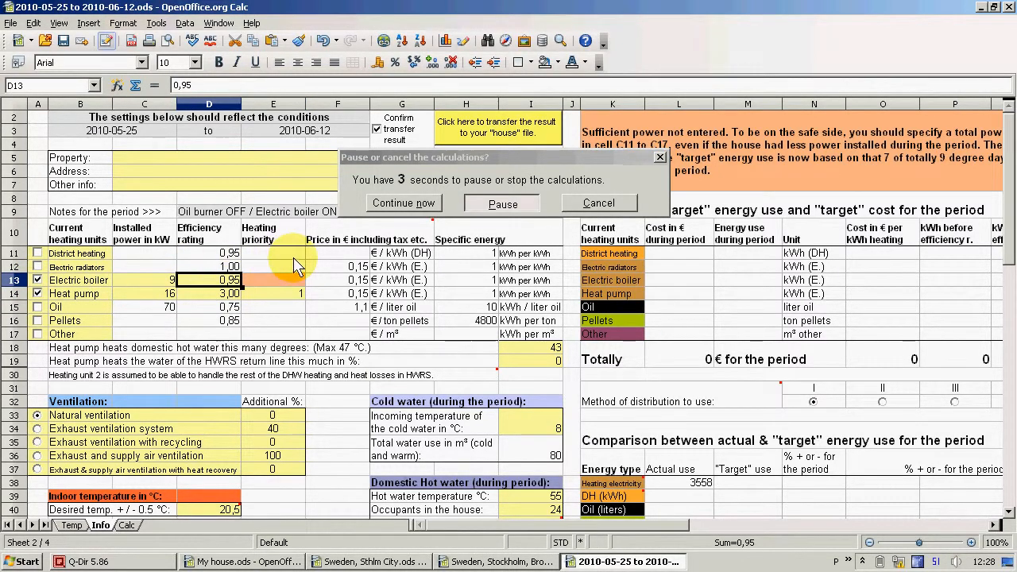
click(294, 286)
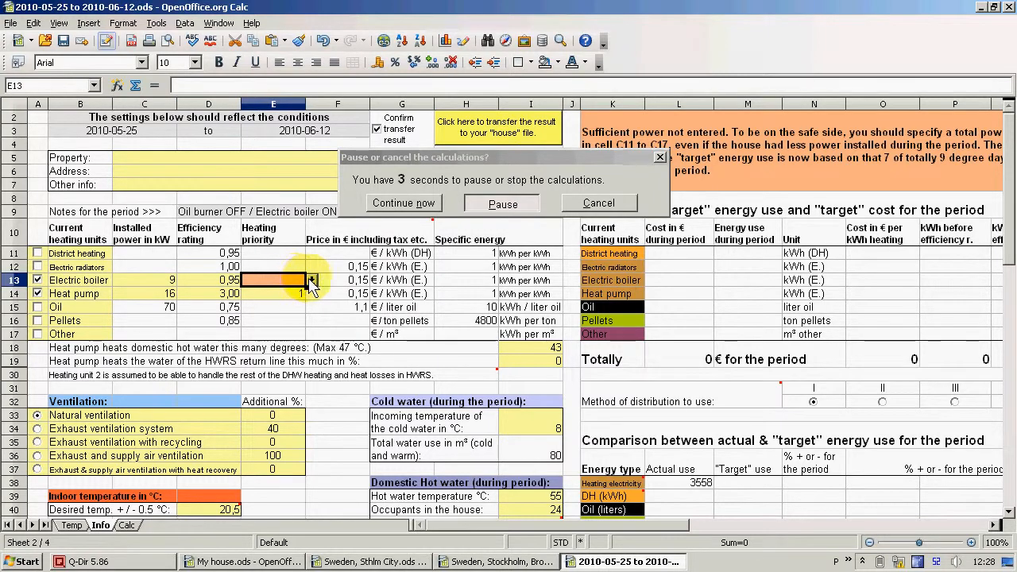
click(311, 281)
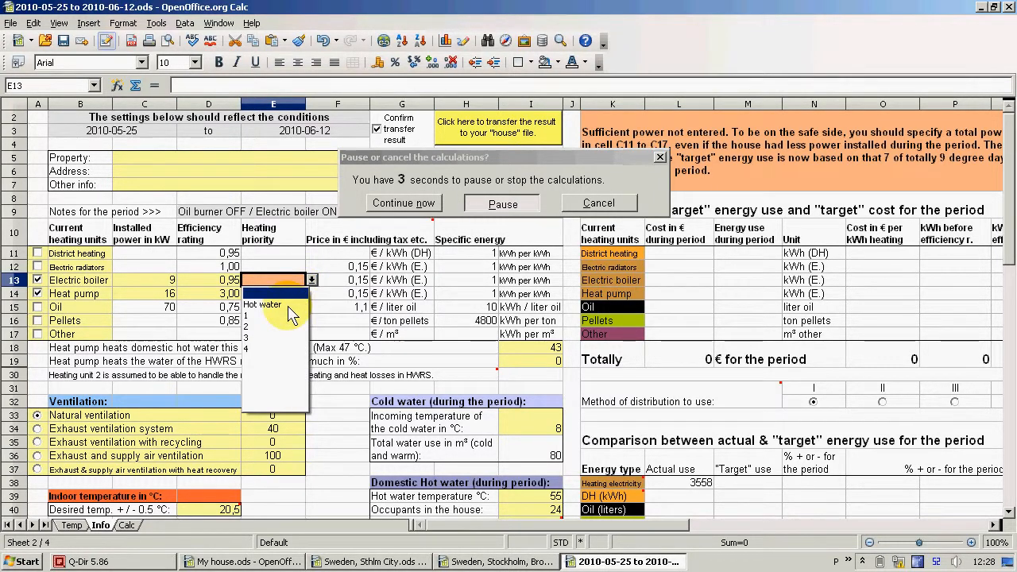
click(289, 304)
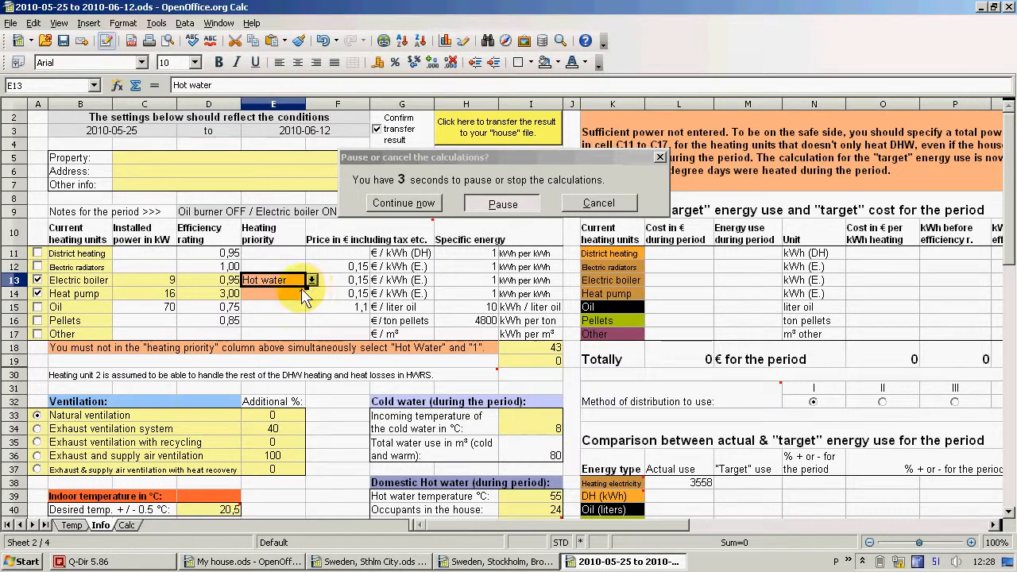
Set the heat pump's heating priority to 2
click(291, 294)
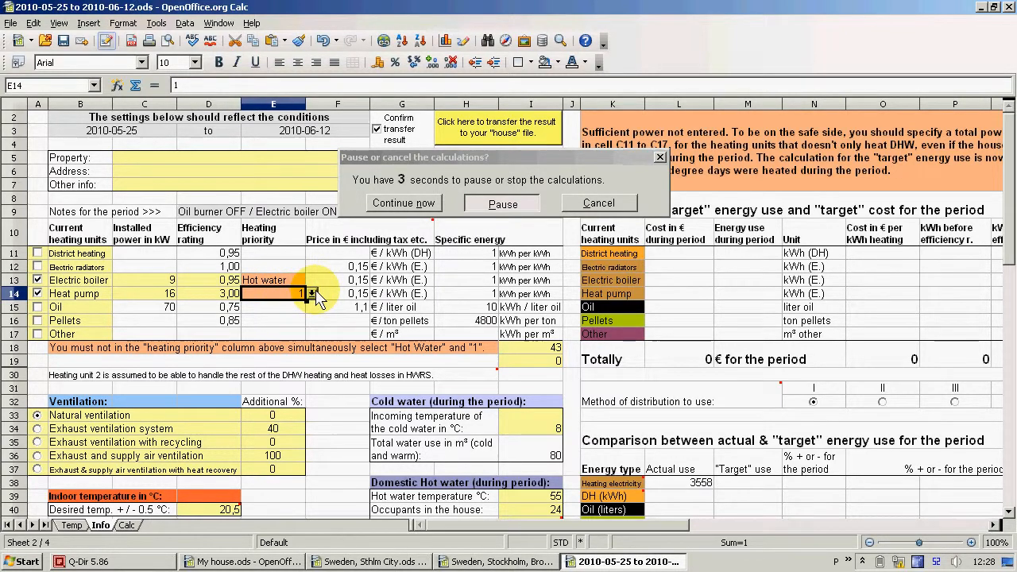
click(313, 294)
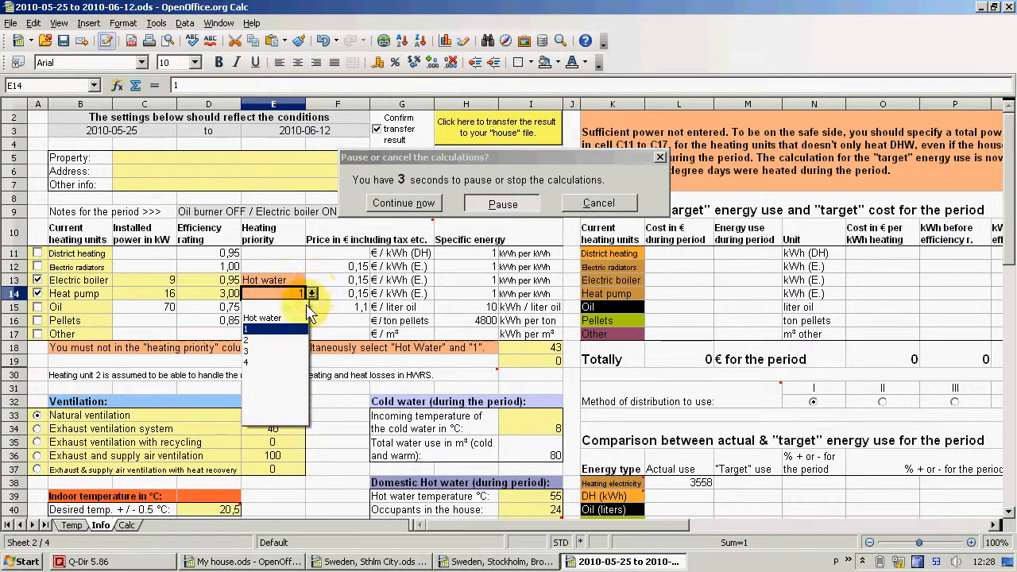
click(260, 343)
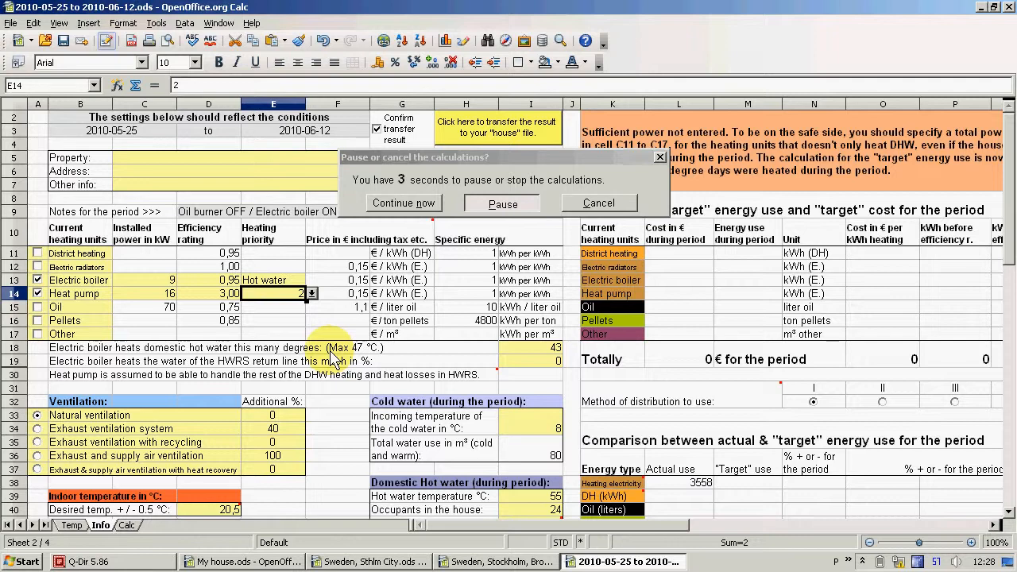
Set the electric boiler to heat domestic hot water by 4 degrees and the HWRS return line by 100 %, and resume the calculations
click(535, 350)
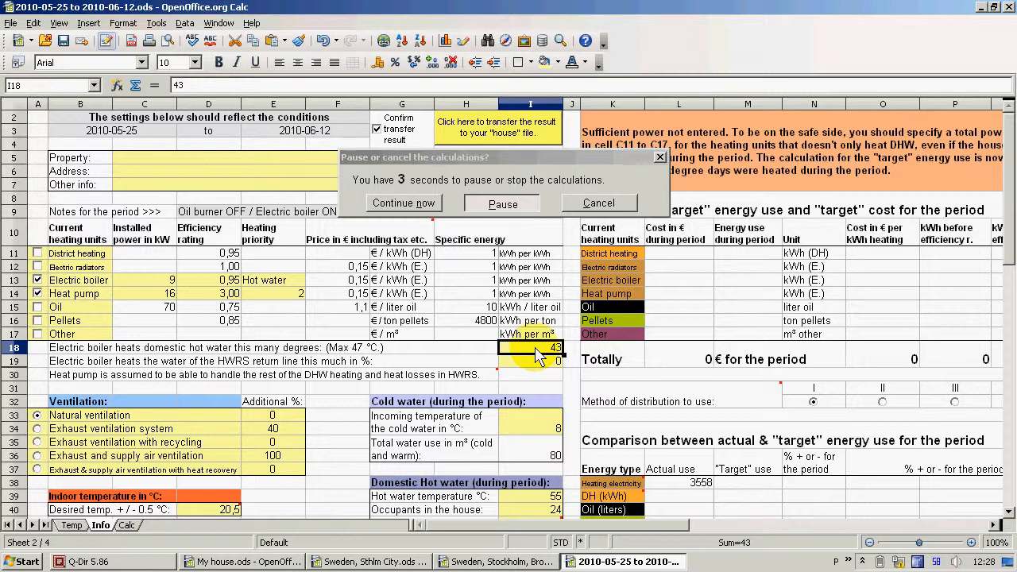
text(4)
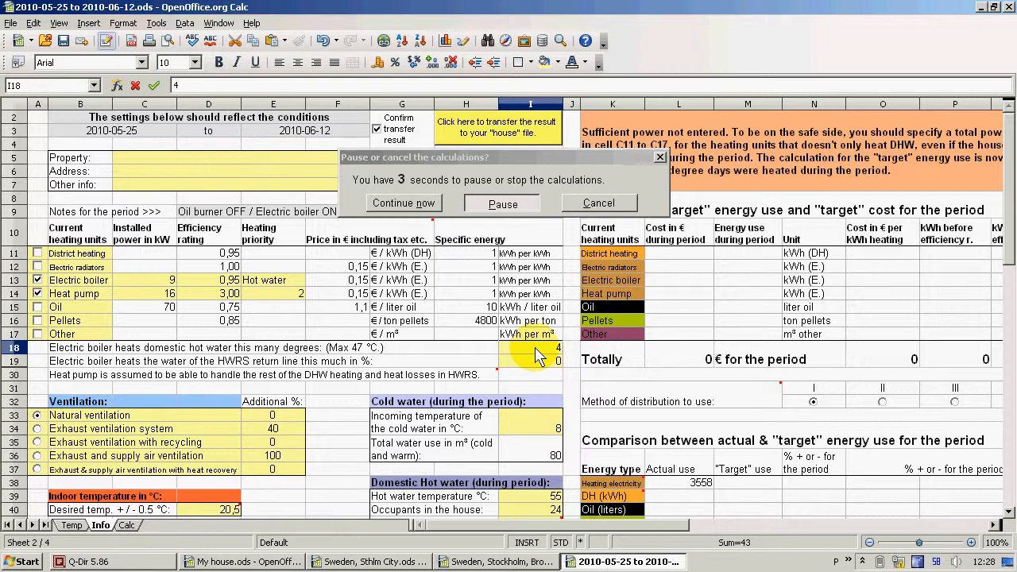
key(Return)
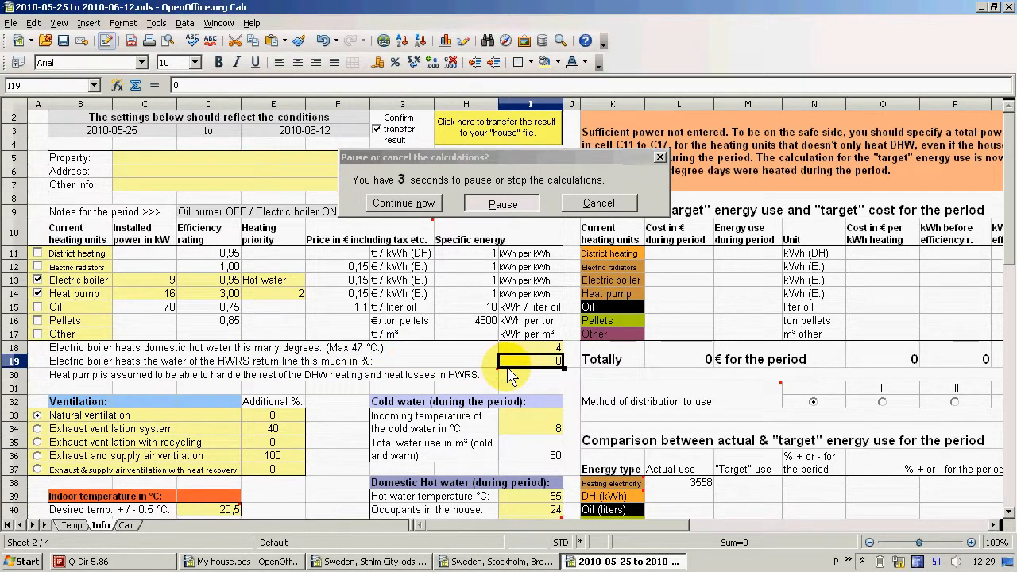
text(100)
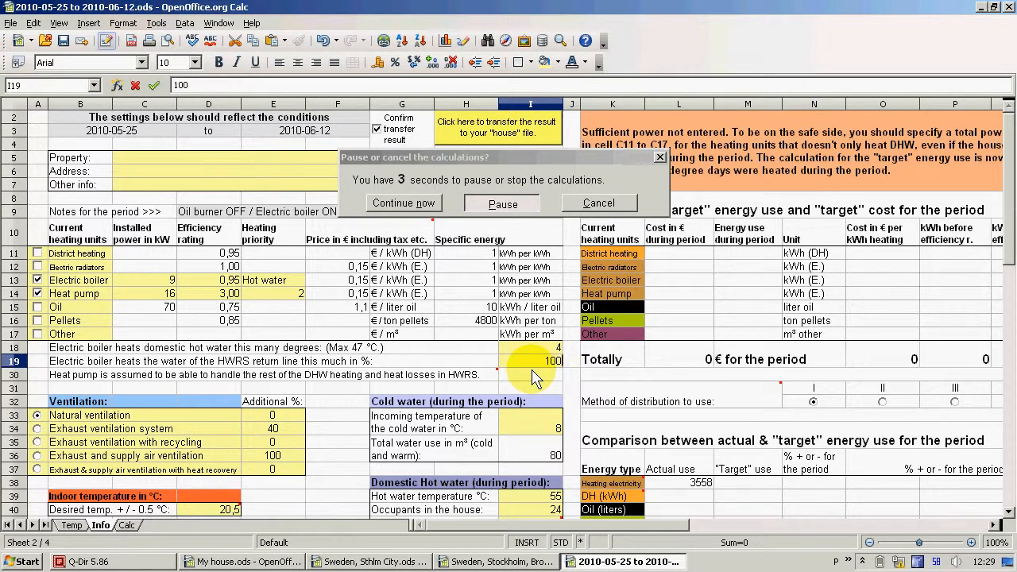
key(Return)
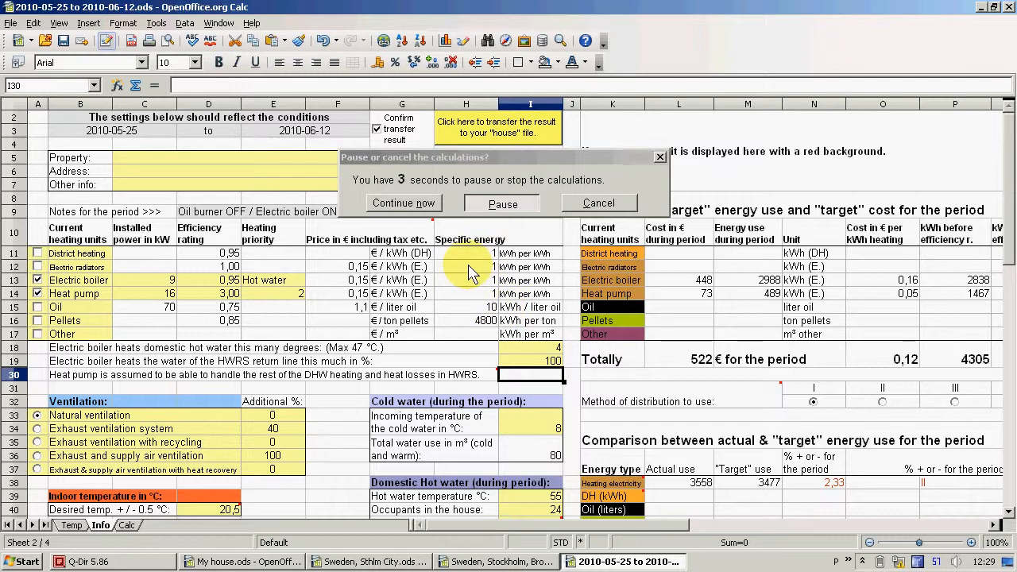
click(404, 204)
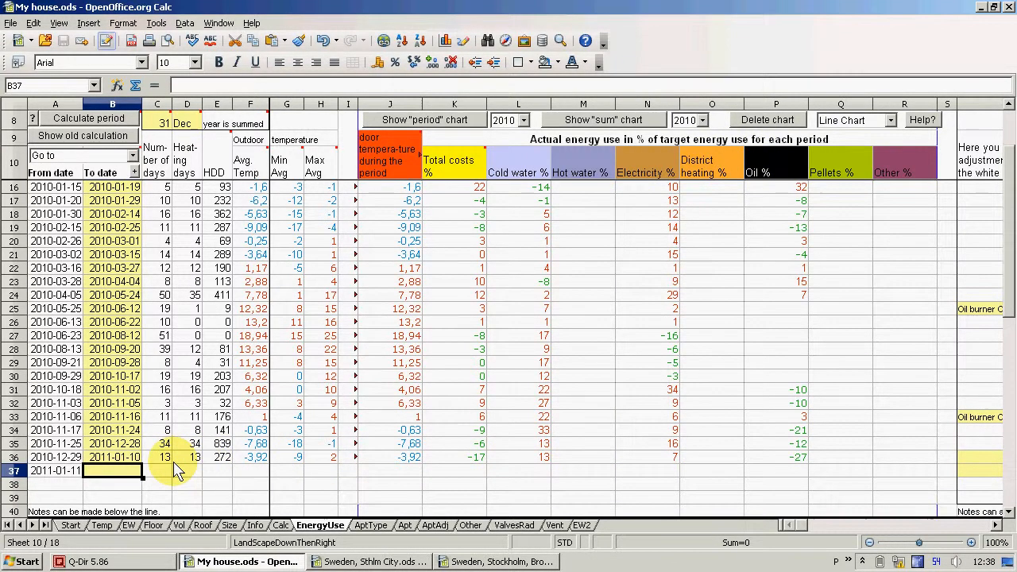
click(128, 460)
drag(125, 460, 118, 362)
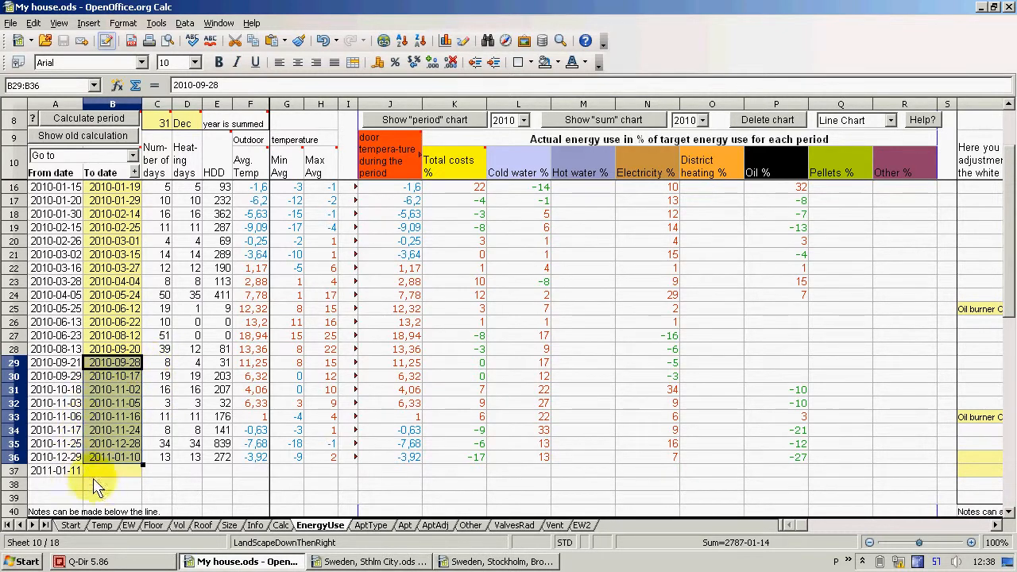
click(115, 471)
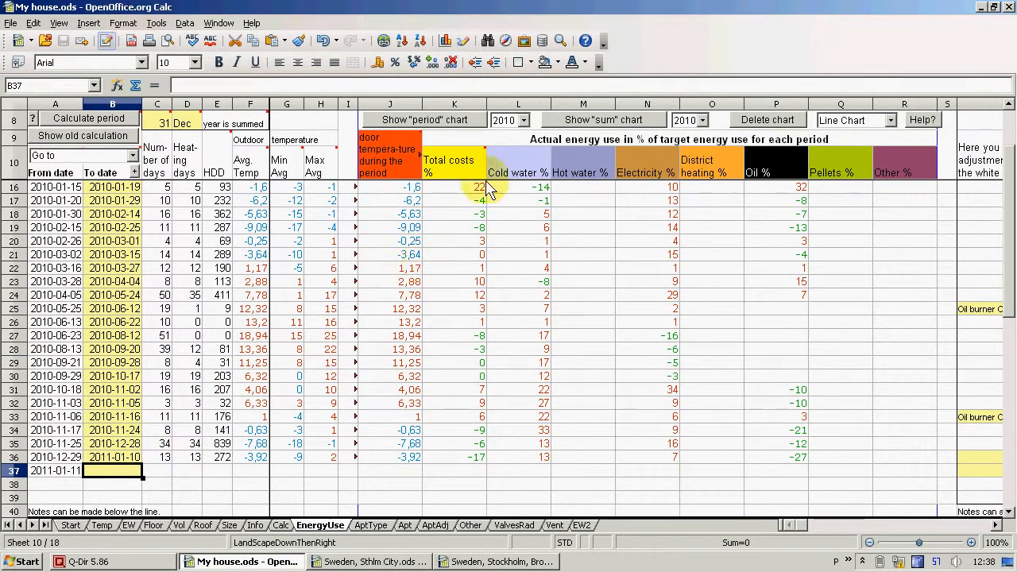
View the 2010 period chart and the 2010 sum chart of actual versus target energy use, and delete the chart
click(523, 121)
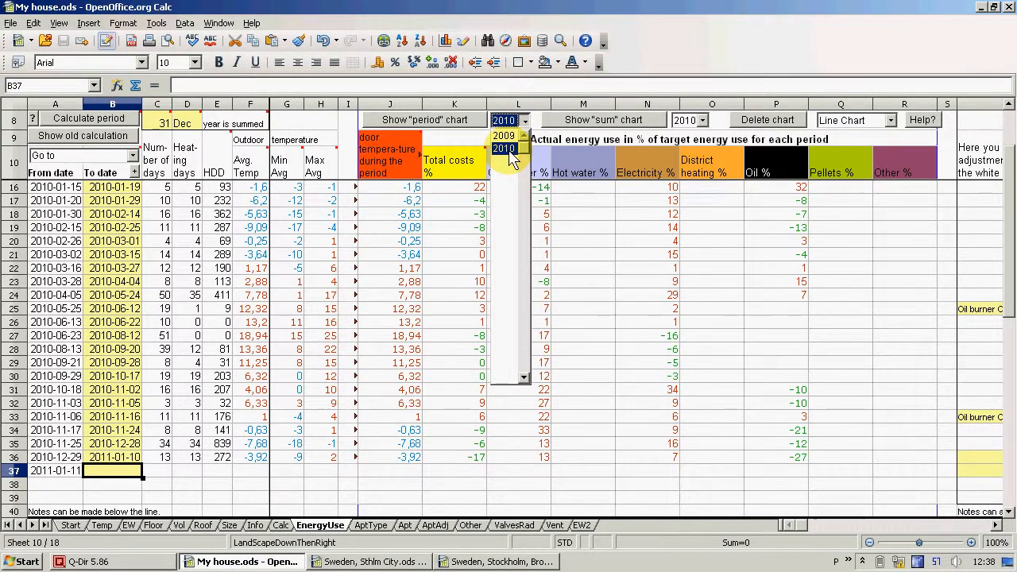
click(508, 150)
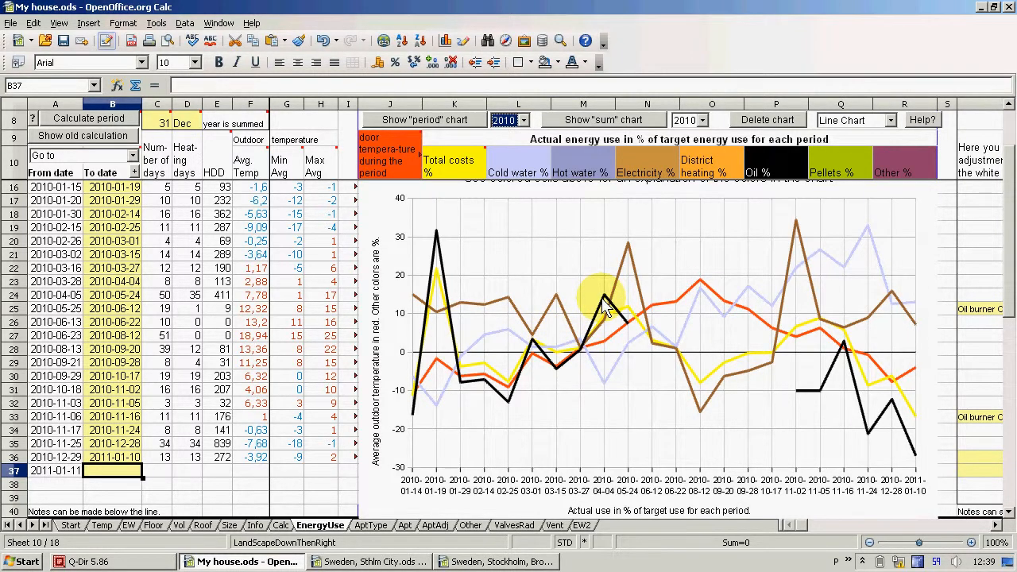
click(688, 120)
click(683, 151)
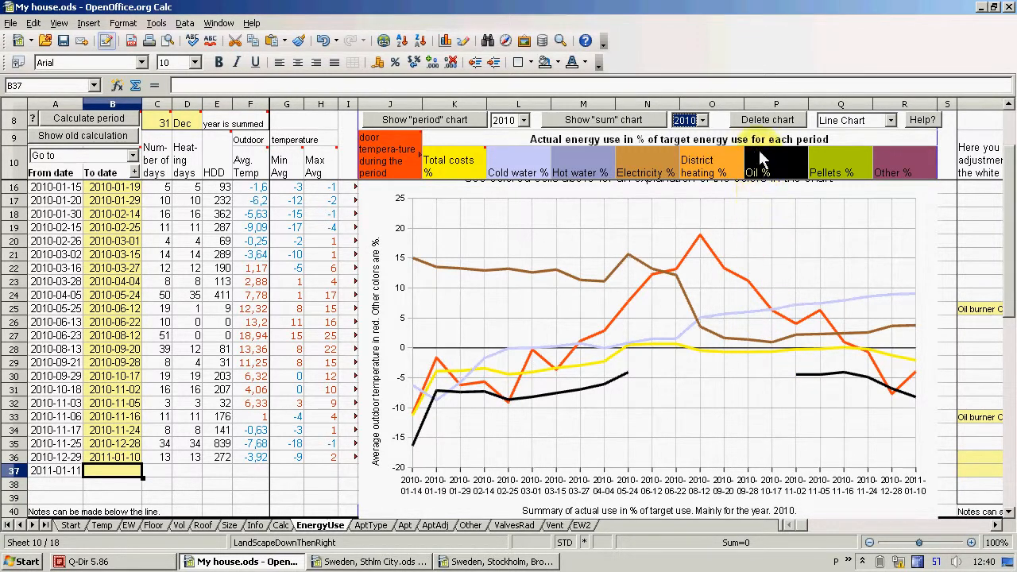
click(761, 126)
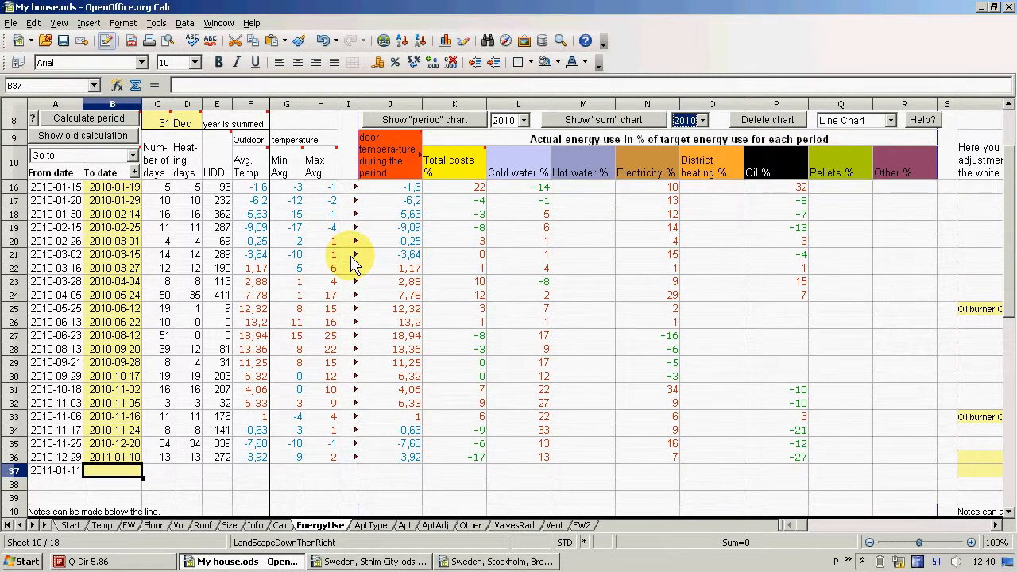
Examine the electricity and oil comparisons of actual versus target use per period, and return to the percentage overview
click(133, 156)
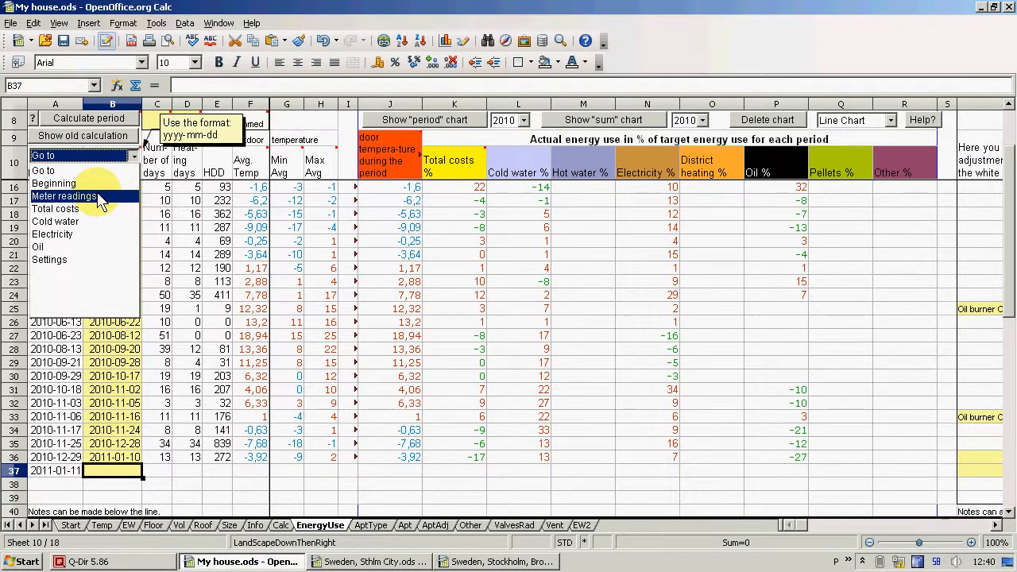
click(64, 233)
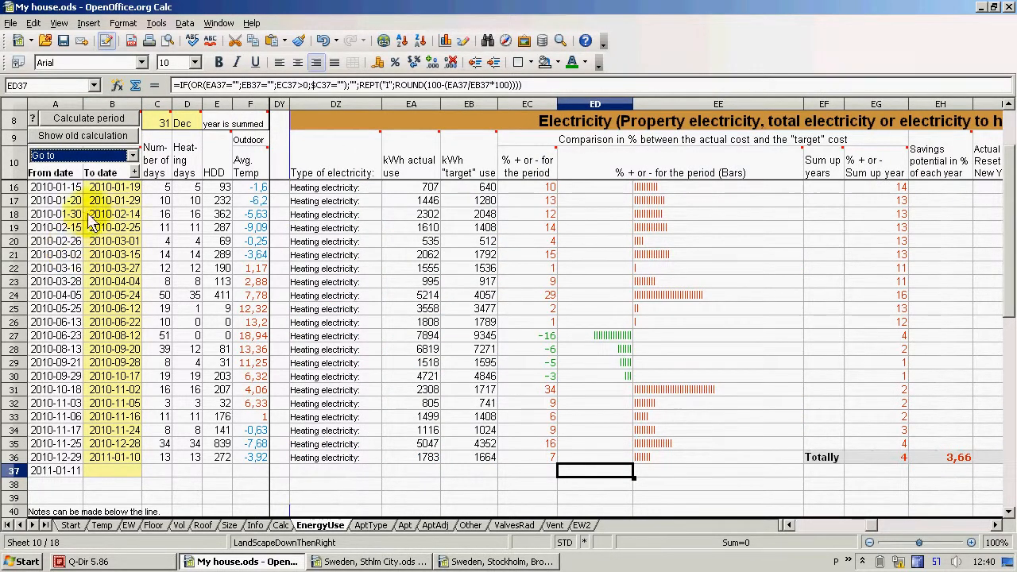
click(133, 155)
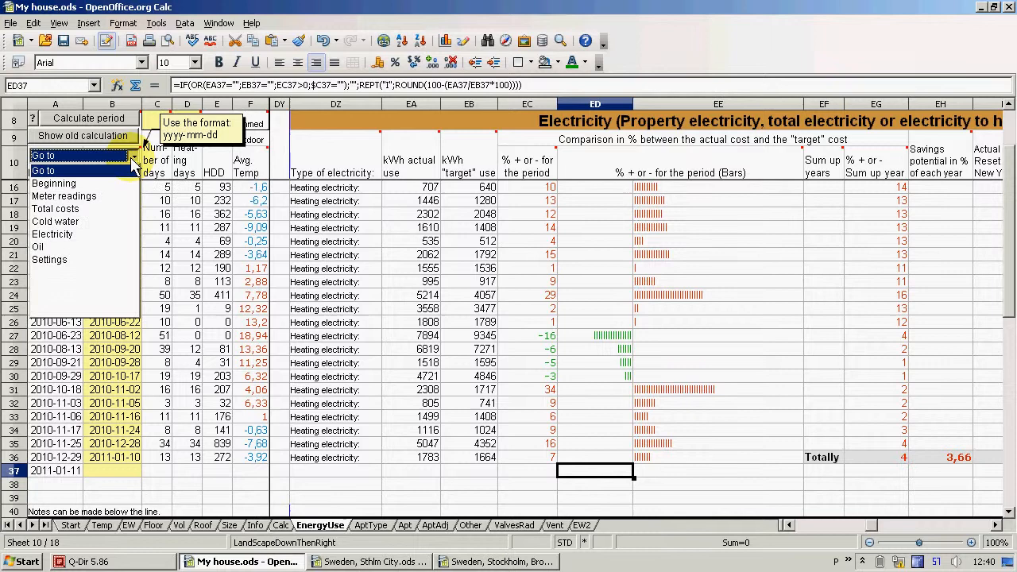
click(47, 246)
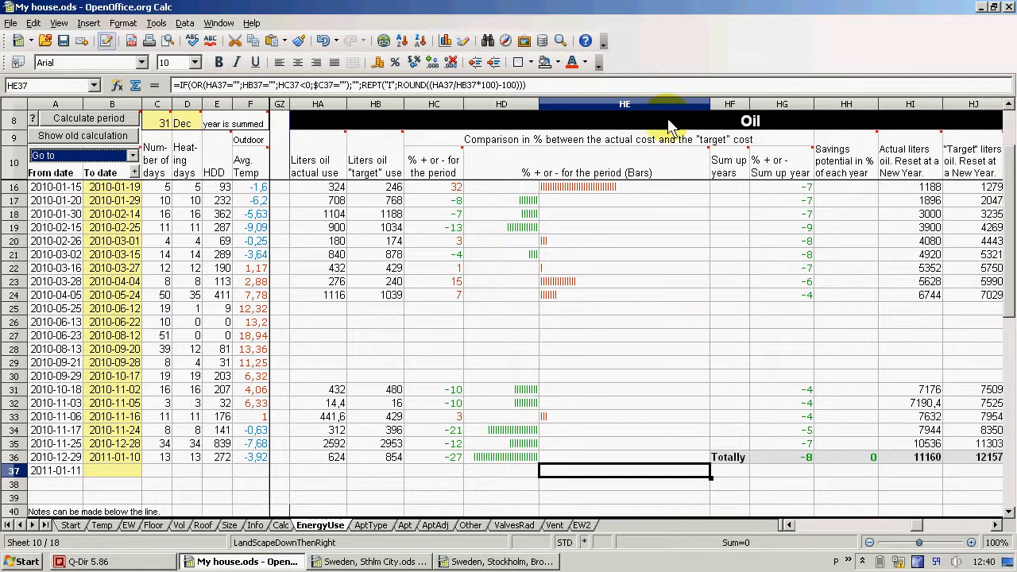
mouse_move(730, 183)
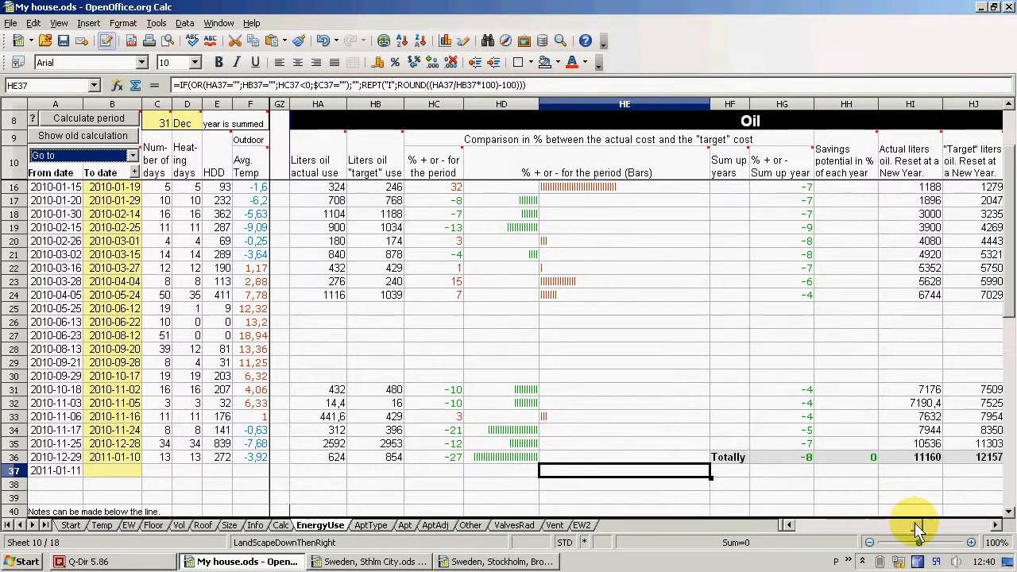
drag(917, 534, 803, 534)
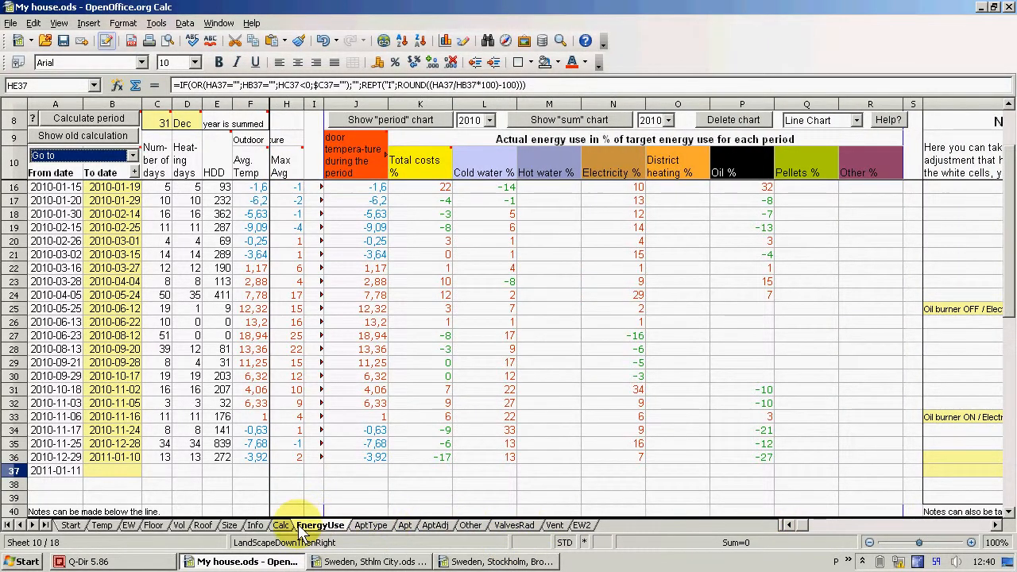
Review the house's heating system information and annual energy summary on the Info sheet, and return to the EnergyUse sheet
click(266, 531)
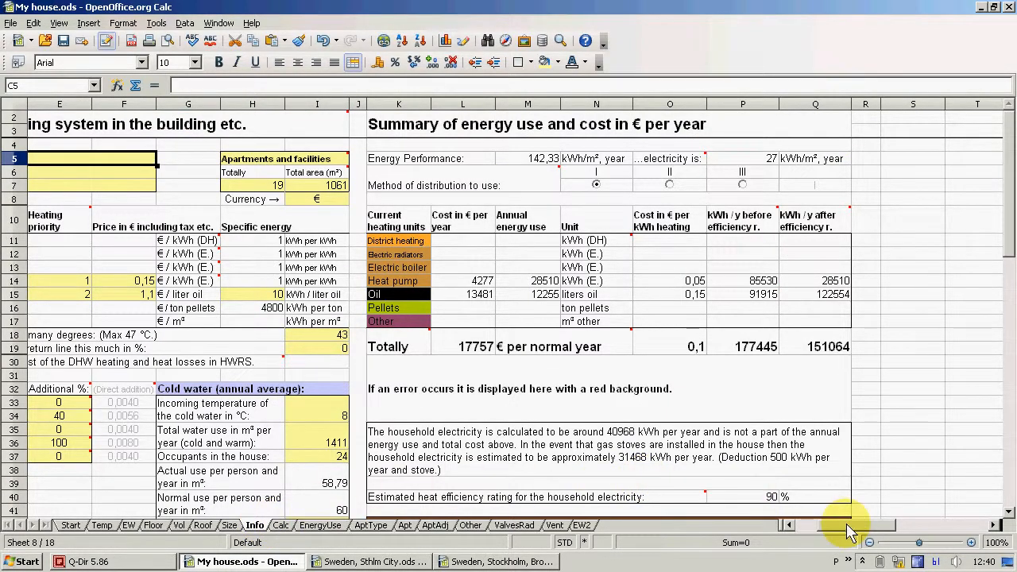
drag(851, 531, 814, 531)
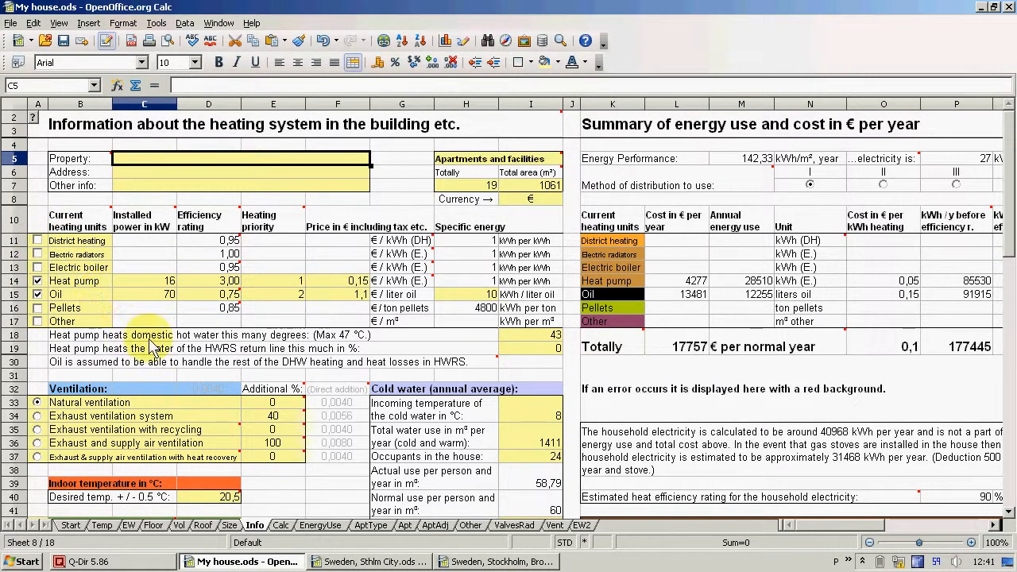
click(317, 526)
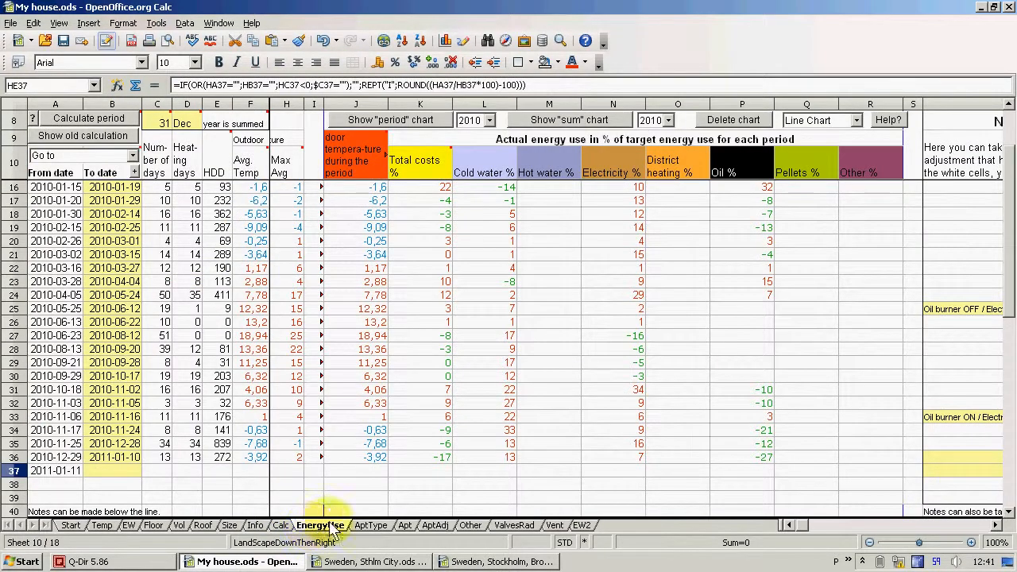